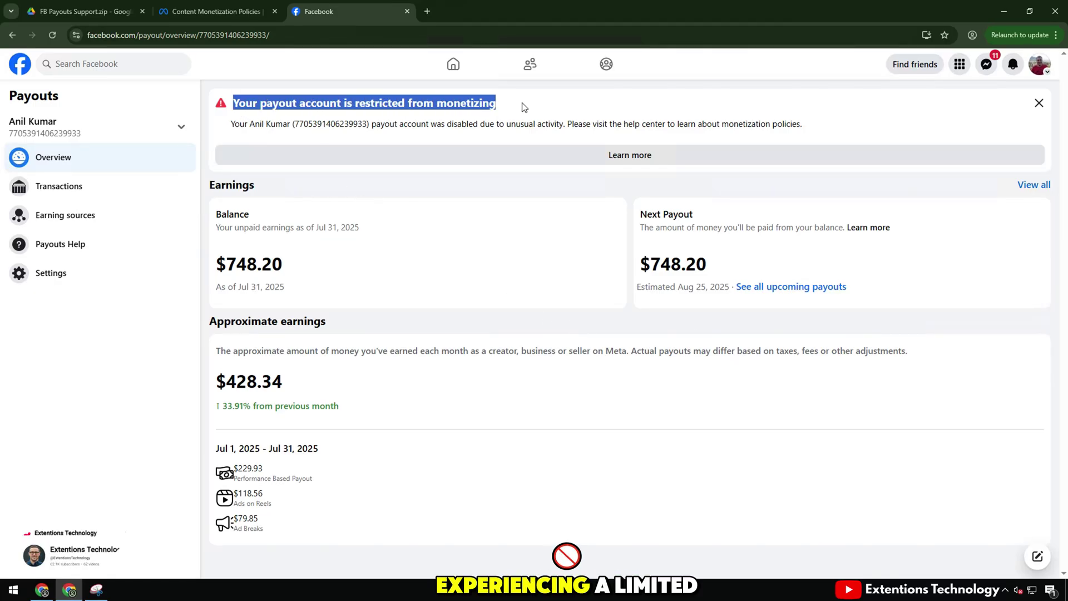
Step: Read the restricted-from-monetizing alert and its explanation, then reload the payouts overview
click(521, 107)
drag(230, 123, 804, 124)
click(527, 120)
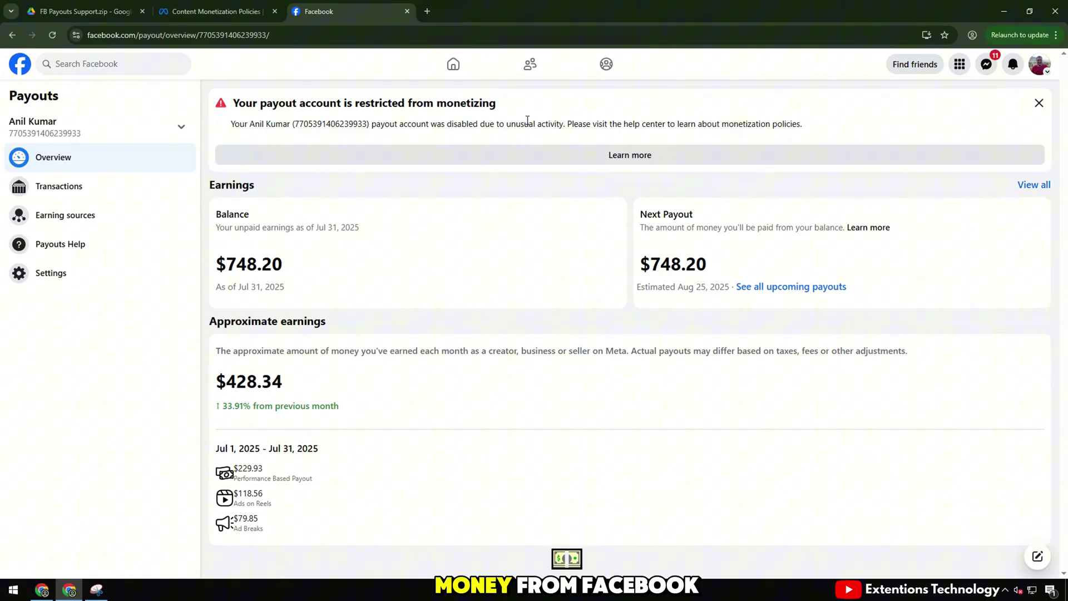
click(54, 35)
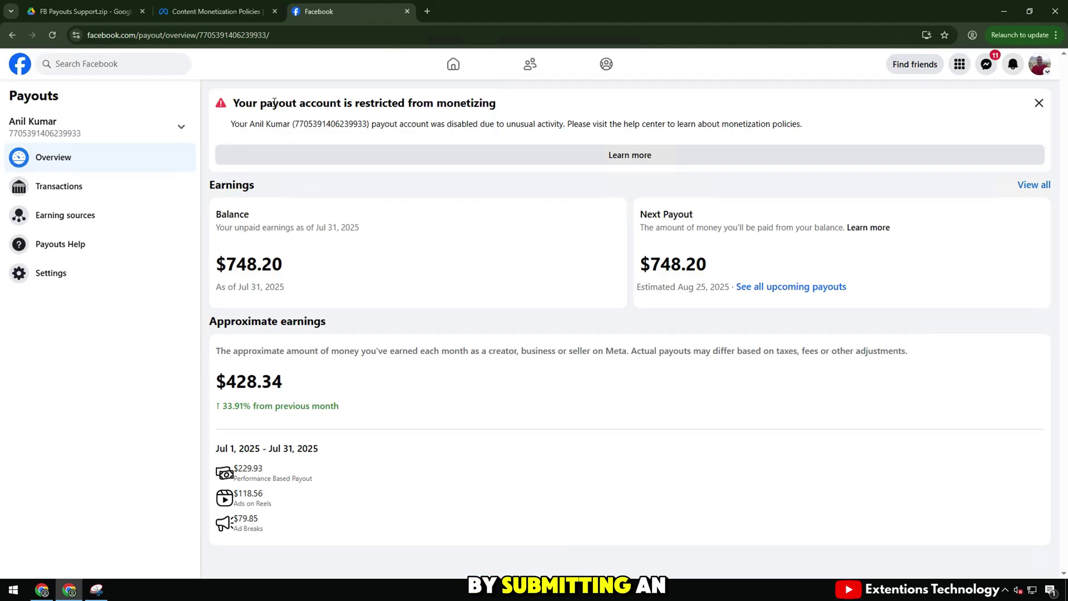
Step: Review the alert heading and the help page text, then close the help page
triple_click(274, 102)
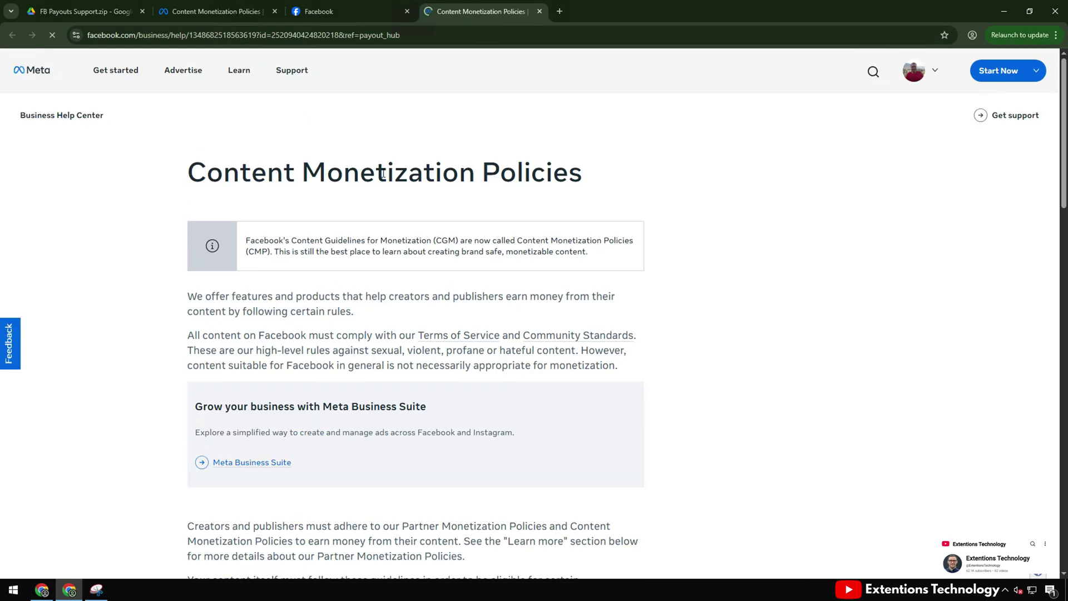
drag(434, 173, 606, 174)
click(358, 254)
scroll(346, 246, down, 4)
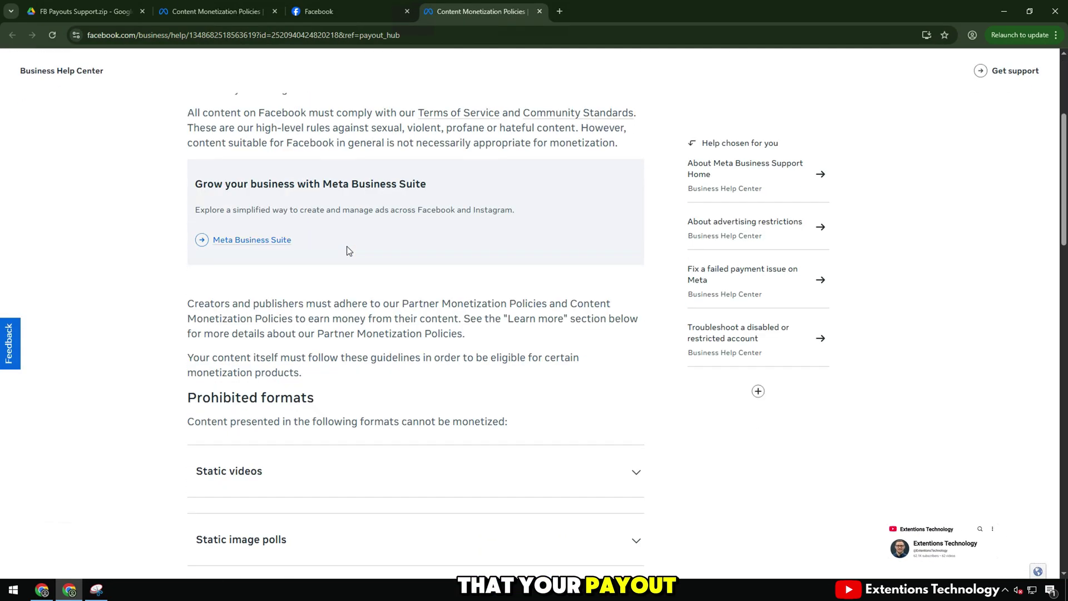
scroll(349, 244, down, 8)
click(539, 11)
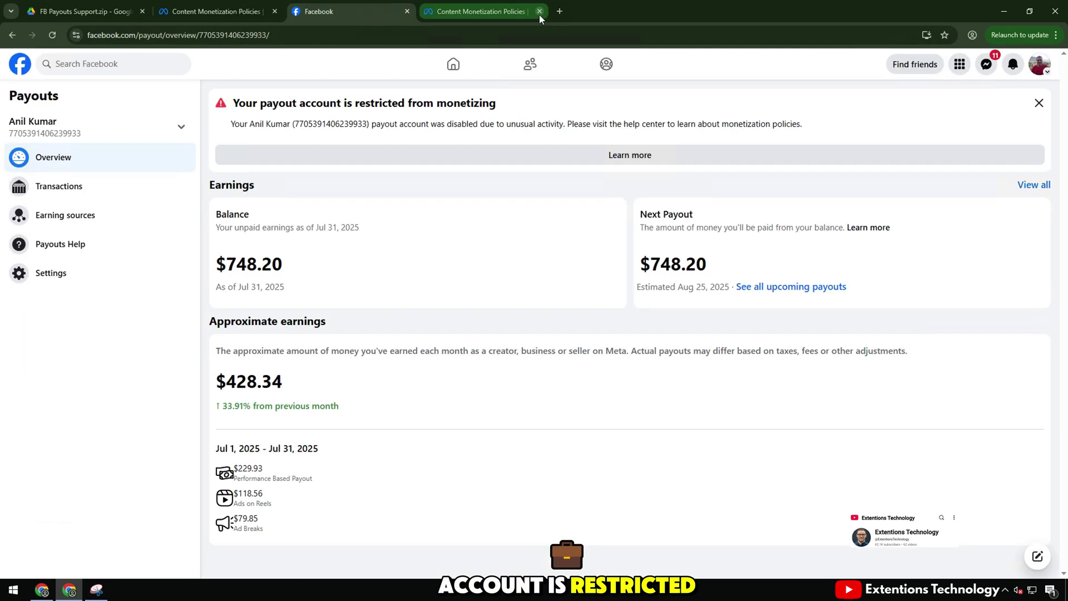
Step: Check the payout settings and earning sources, reading the restricted-account banner and disabled-account explanation
click(51, 273)
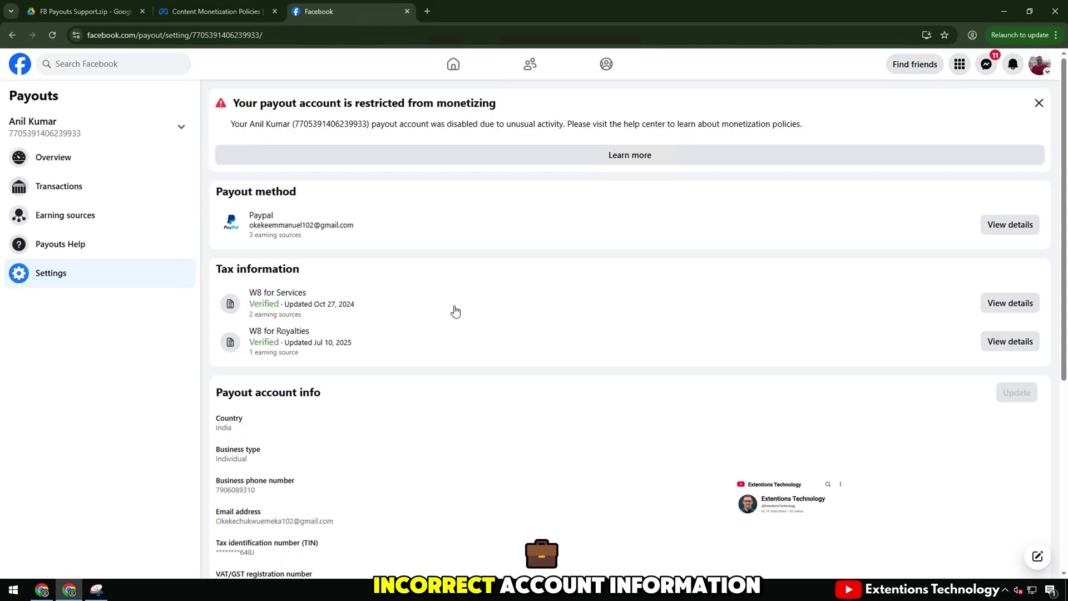
scroll(455, 307, down, 2)
click(92, 216)
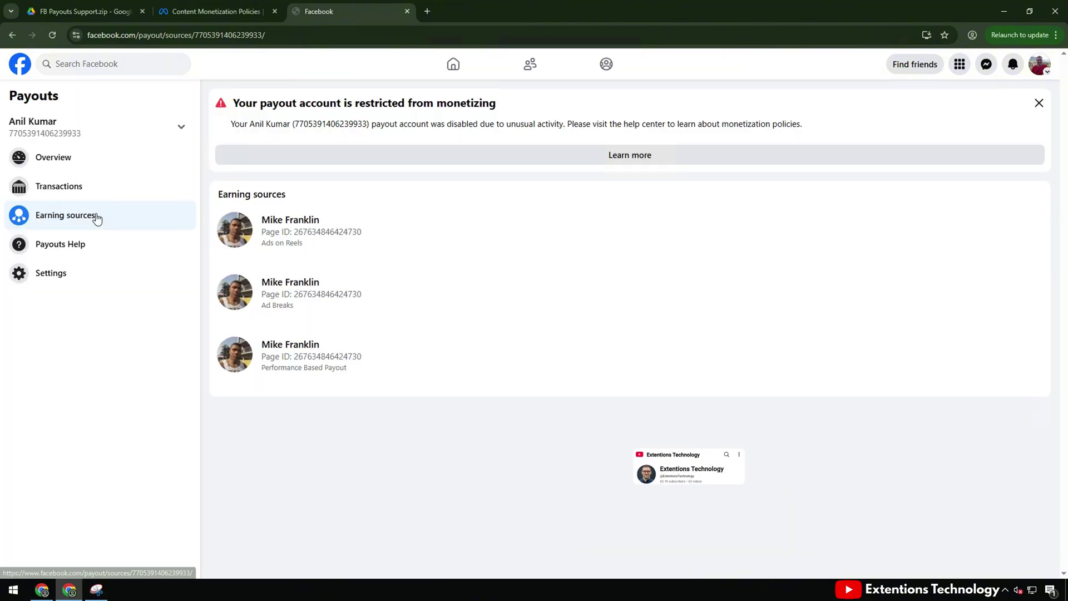
drag(232, 103, 494, 104)
click(245, 129)
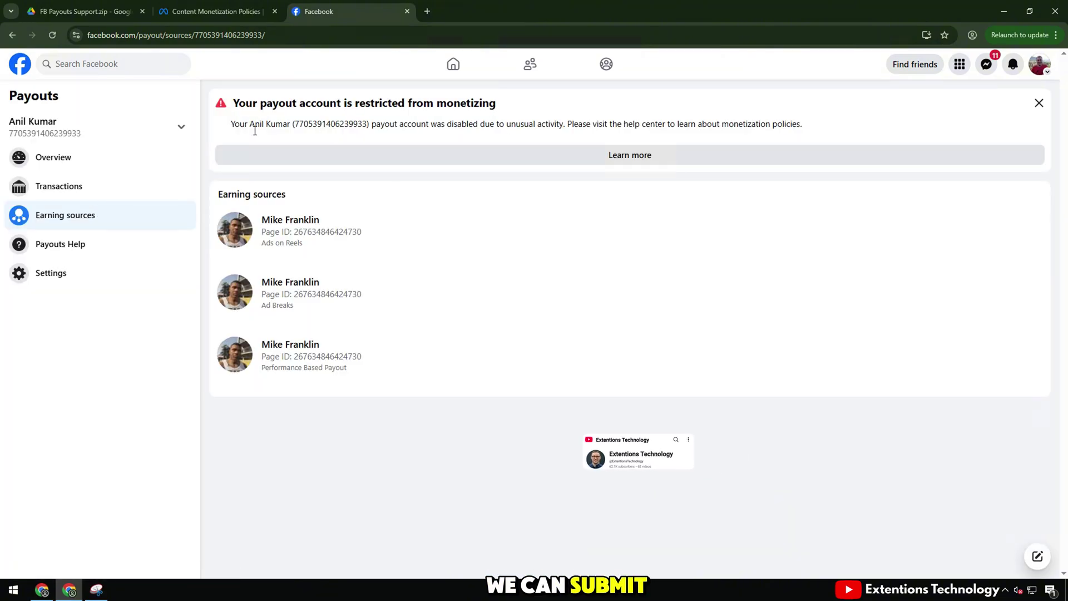
drag(230, 124, 471, 125)
click(584, 198)
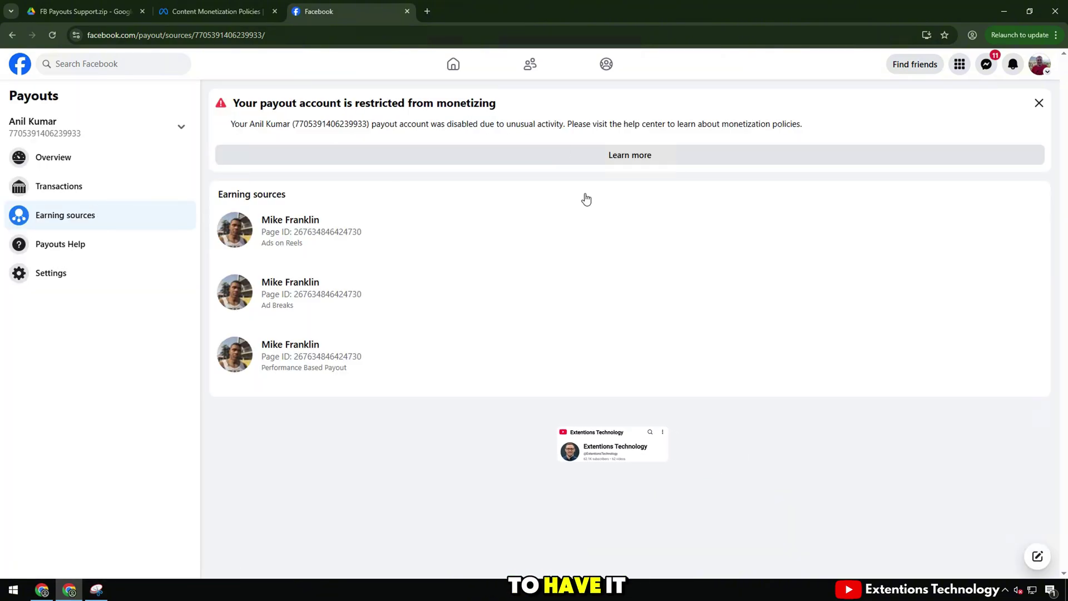
Step: Filter transactions to payouts only, revisit the overview, then go to the FB Payouts Support.zip Drive tab
click(90, 195)
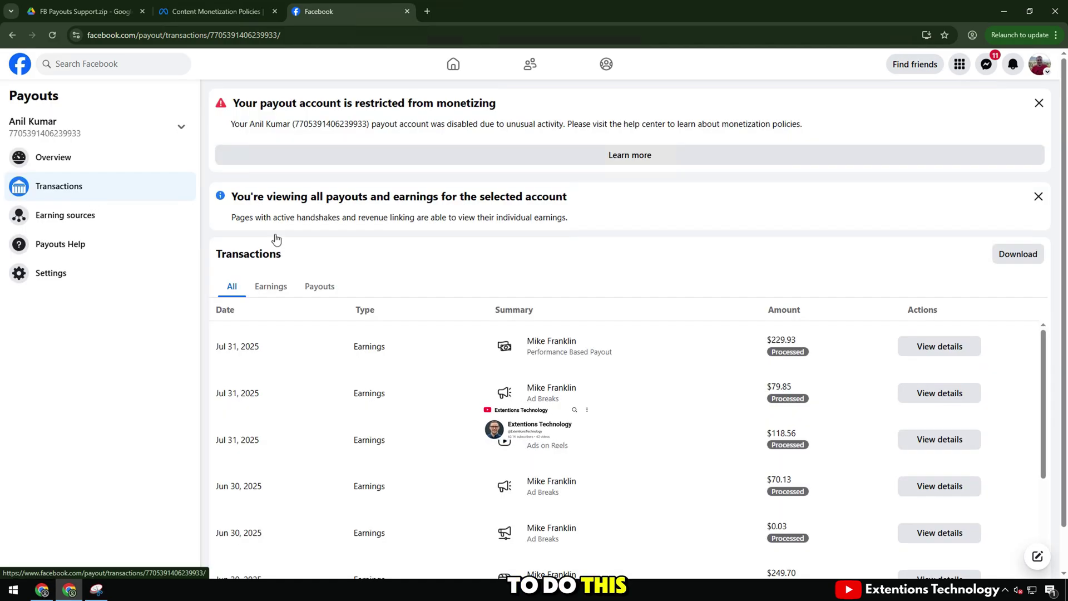
click(325, 286)
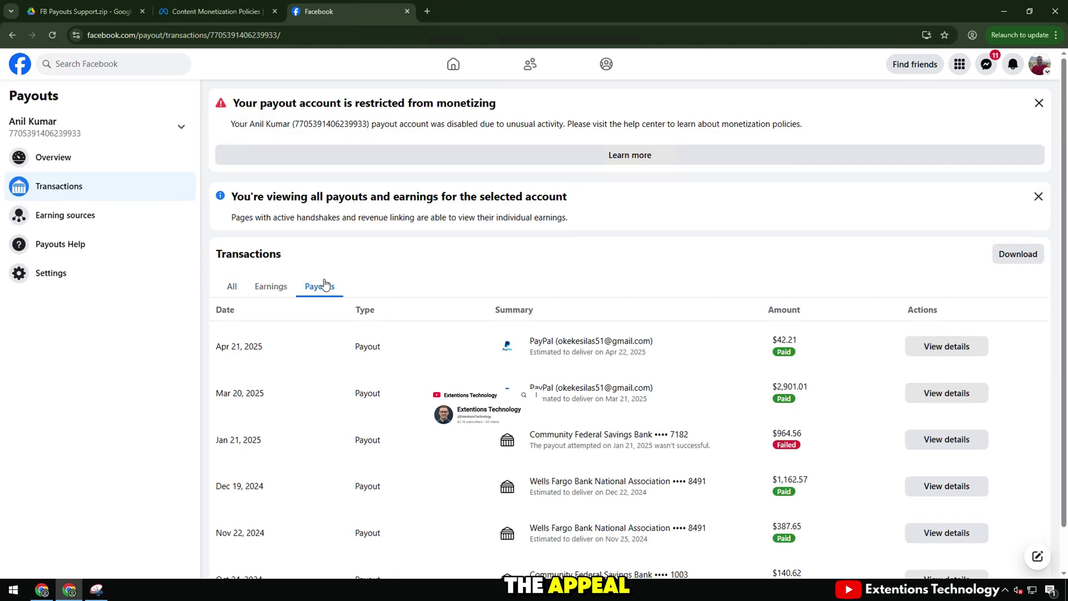
click(88, 161)
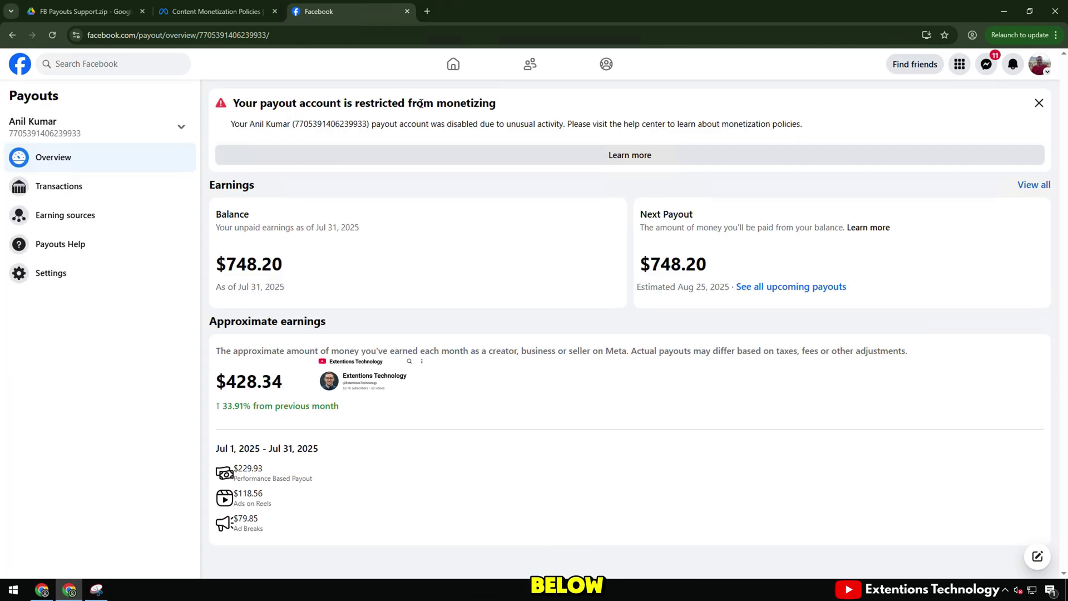
triple_click(421, 103)
click(422, 103)
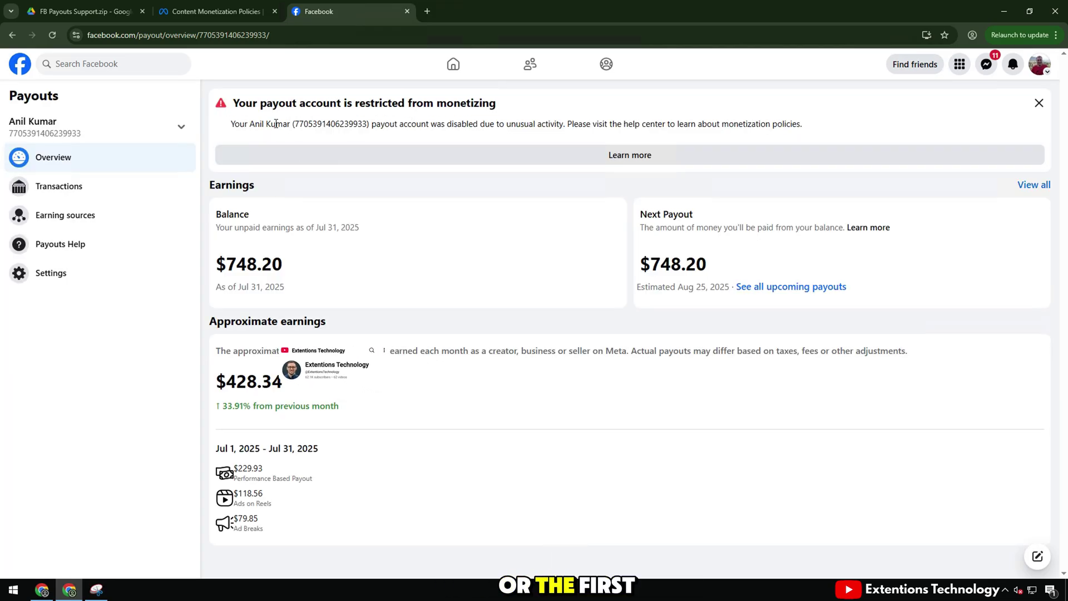
click(123, 15)
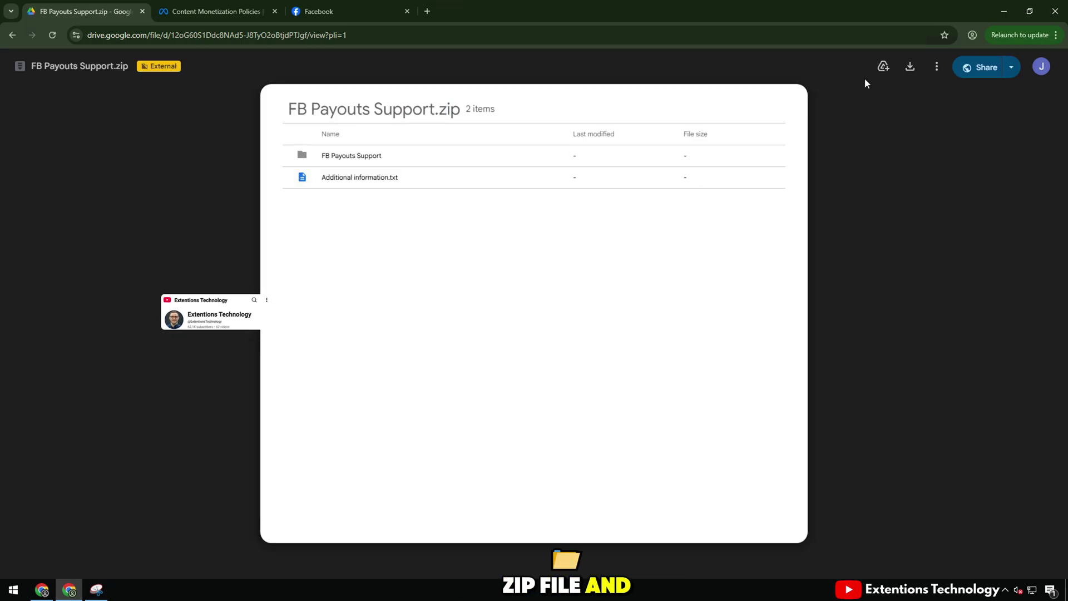
Step: Download FB Payouts Support.zip (429 KB) from the Google Drive preview
click(910, 67)
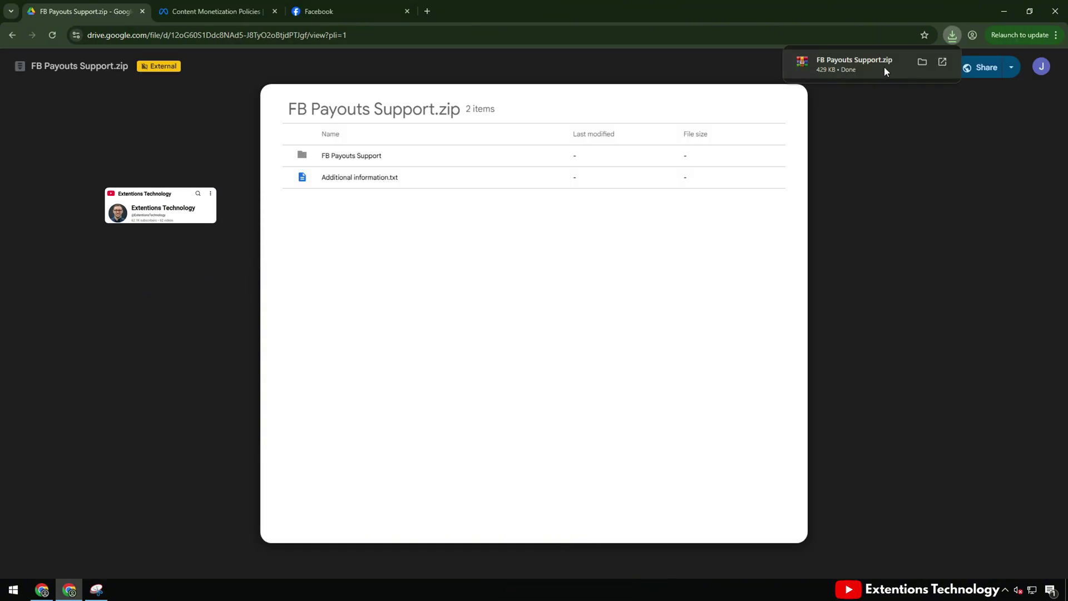
Step: Switch on Developer mode on Chrome's Extensions page and open the downloaded FB Payouts Support.zip in WinRAR
click(1055, 34)
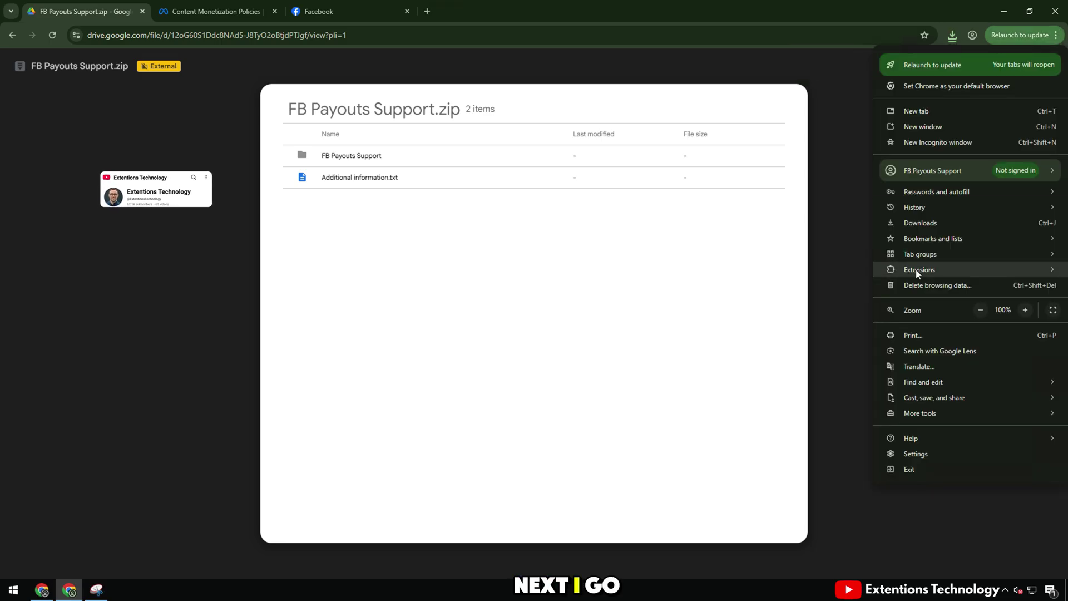
mouse_move(914, 270)
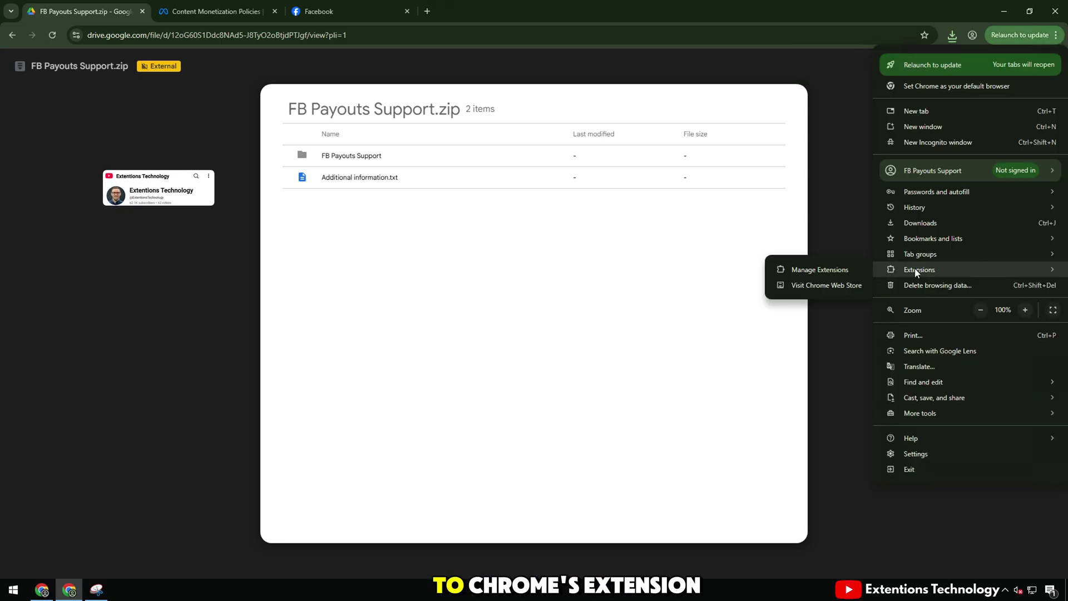
click(802, 271)
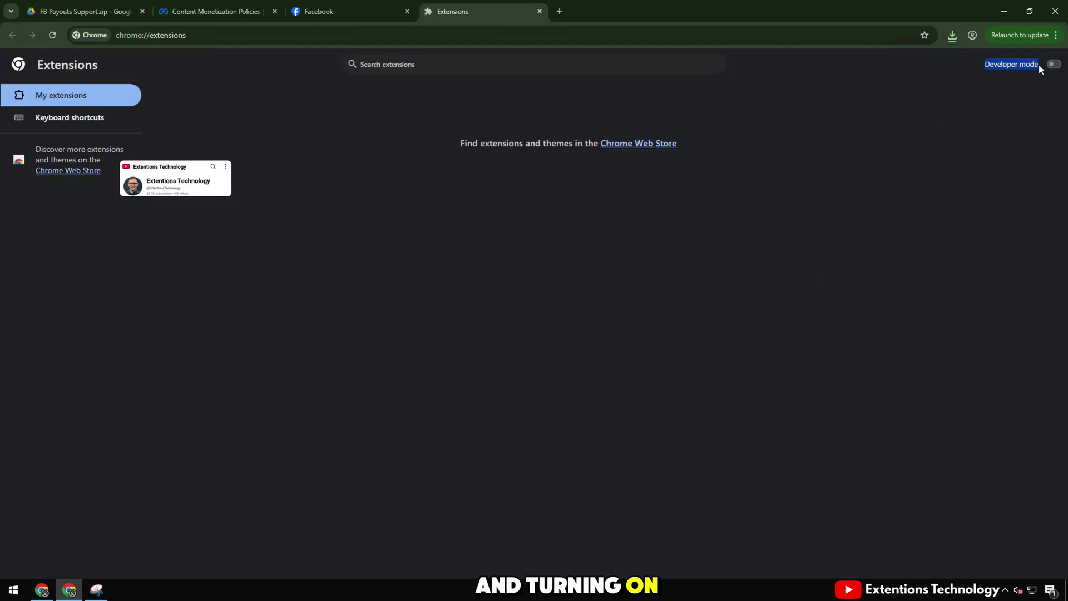
click(1041, 66)
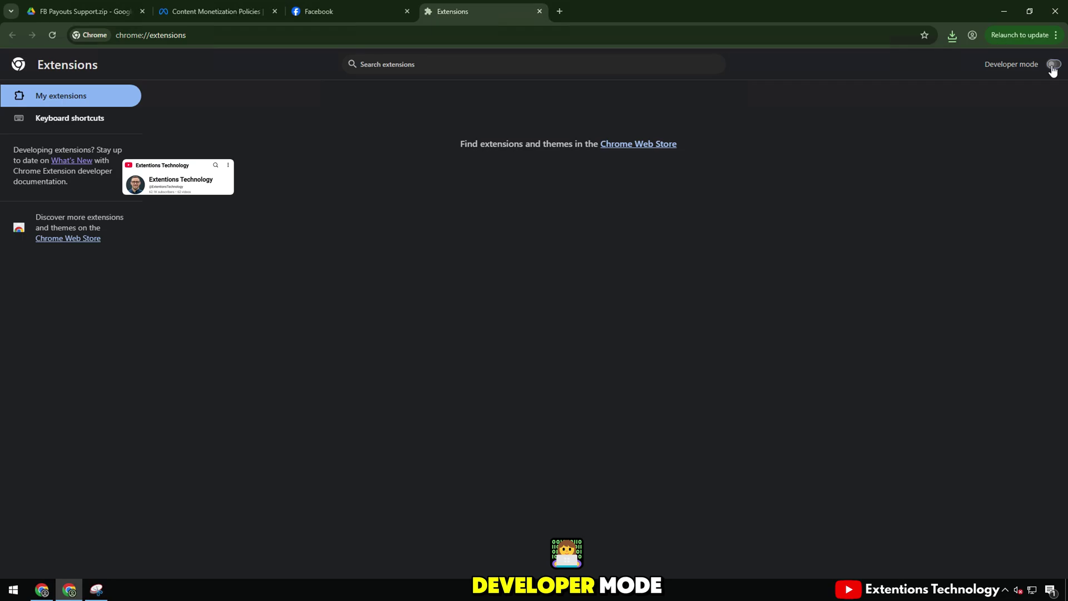
click(952, 36)
click(873, 86)
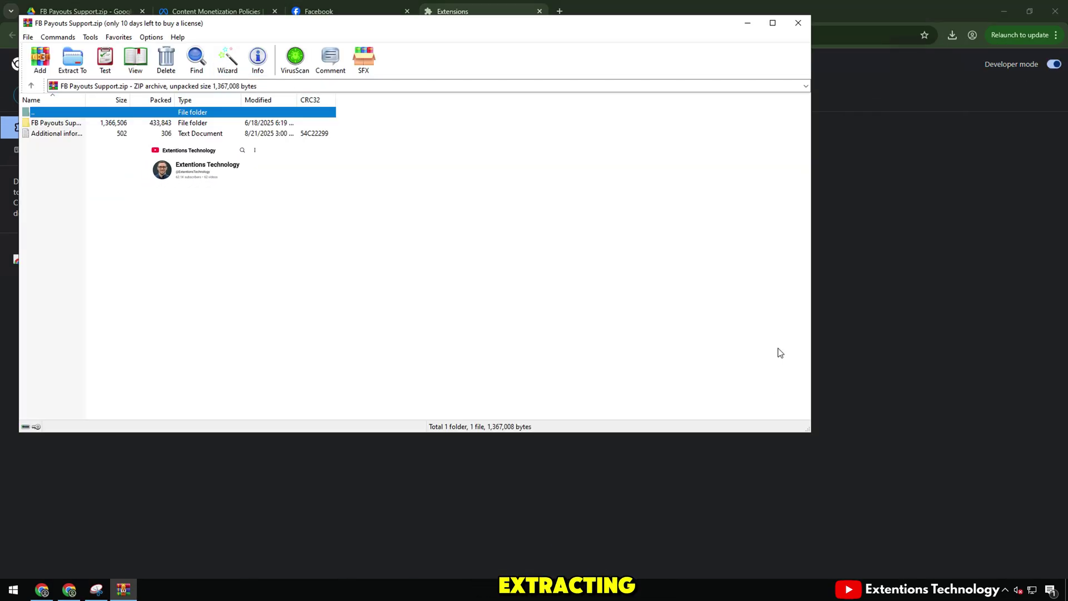
Step: Extract FB Payouts Support.zip with WinRAR's Wizard to a Desktop folder
drag(811, 434, 543, 357)
drag(333, 22, 920, 131)
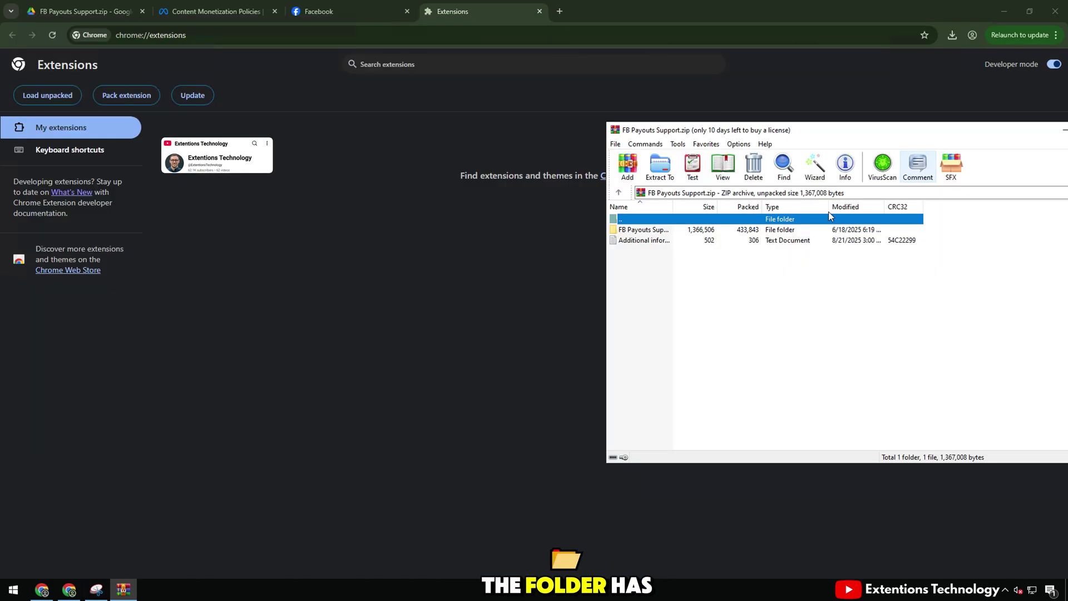
click(815, 168)
click(866, 374)
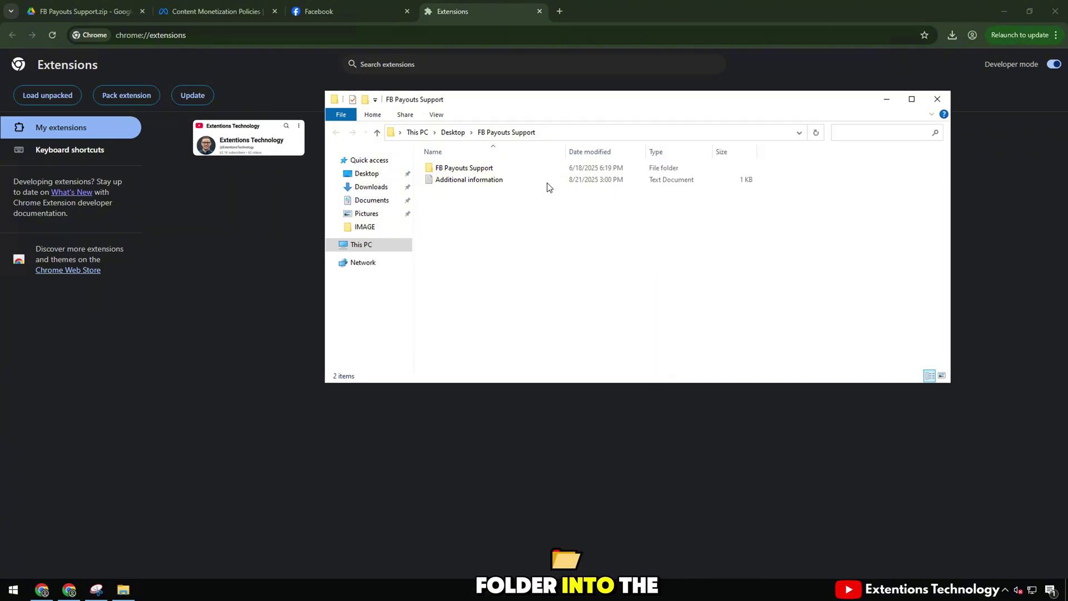
click(464, 167)
Step: Drop the extracted FB Payouts Support folder onto chrome://extensions to install and enable it
drag(501, 99, 742, 128)
drag(706, 196, 420, 236)
drag(281, 176, 334, 181)
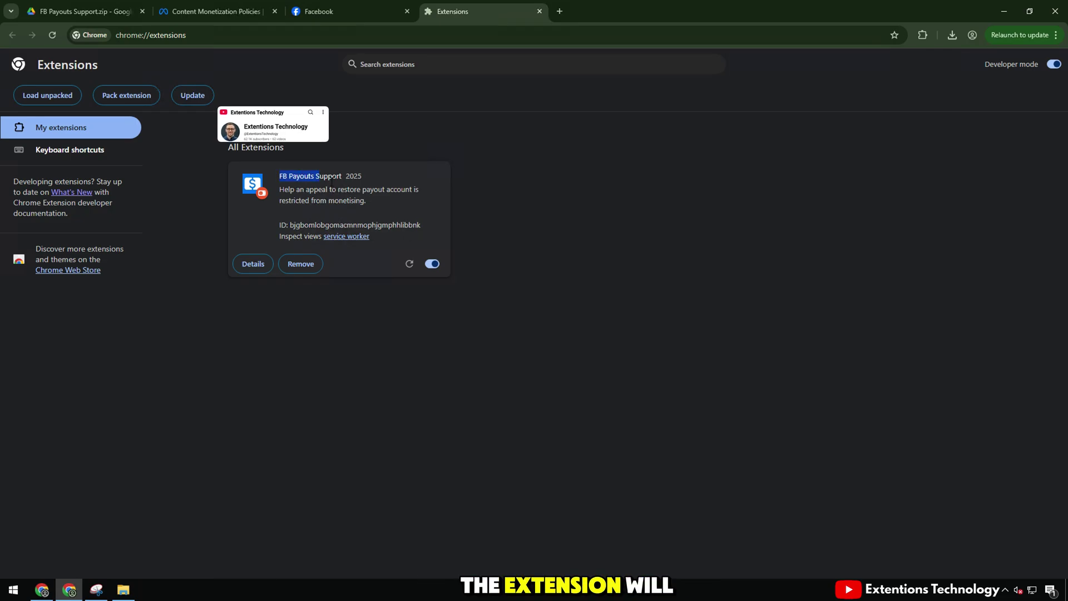
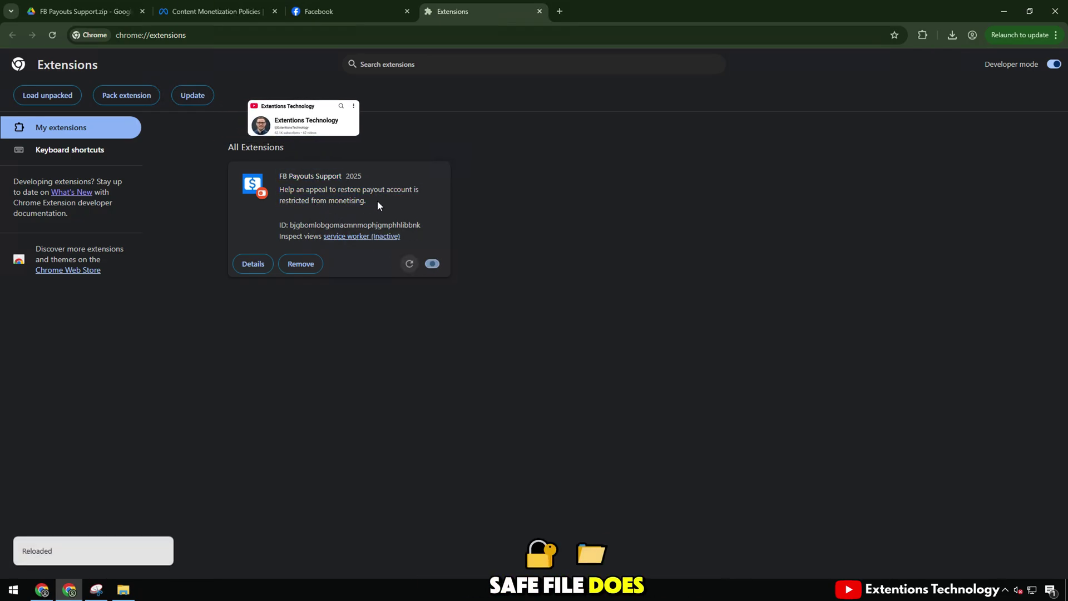
Step: Reload the unpacked extensions, then pin FB Payouts Support to the Chrome toolbar from the Extensions menu
click(186, 98)
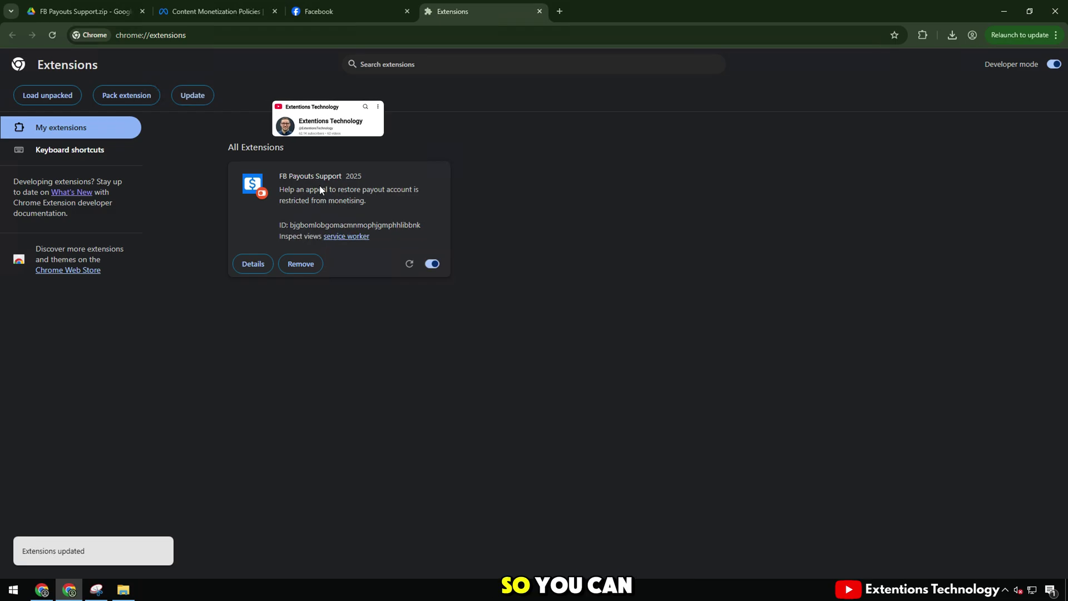
click(923, 36)
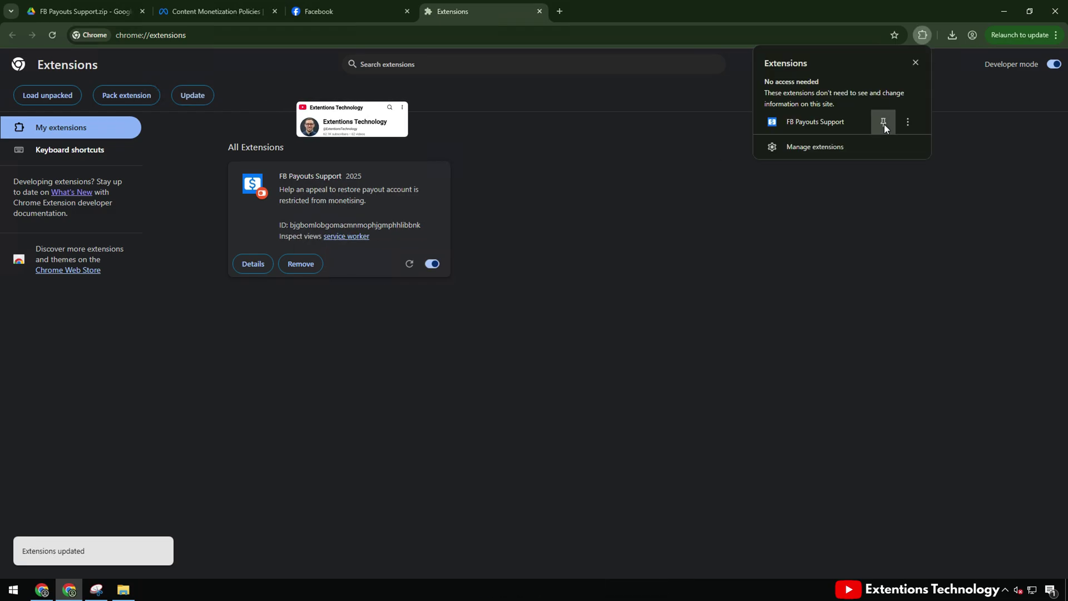
click(884, 122)
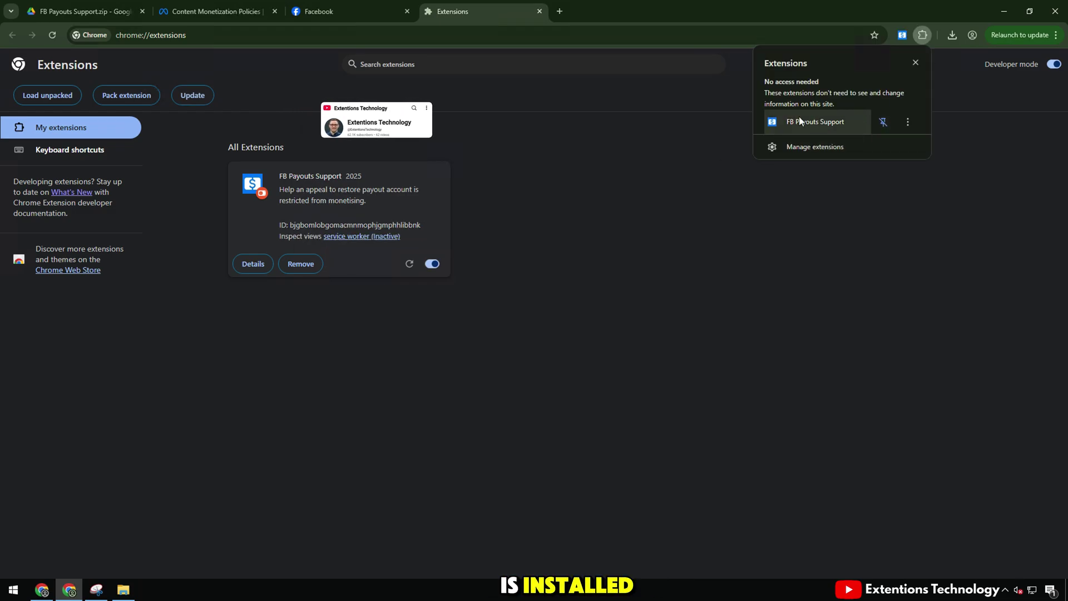
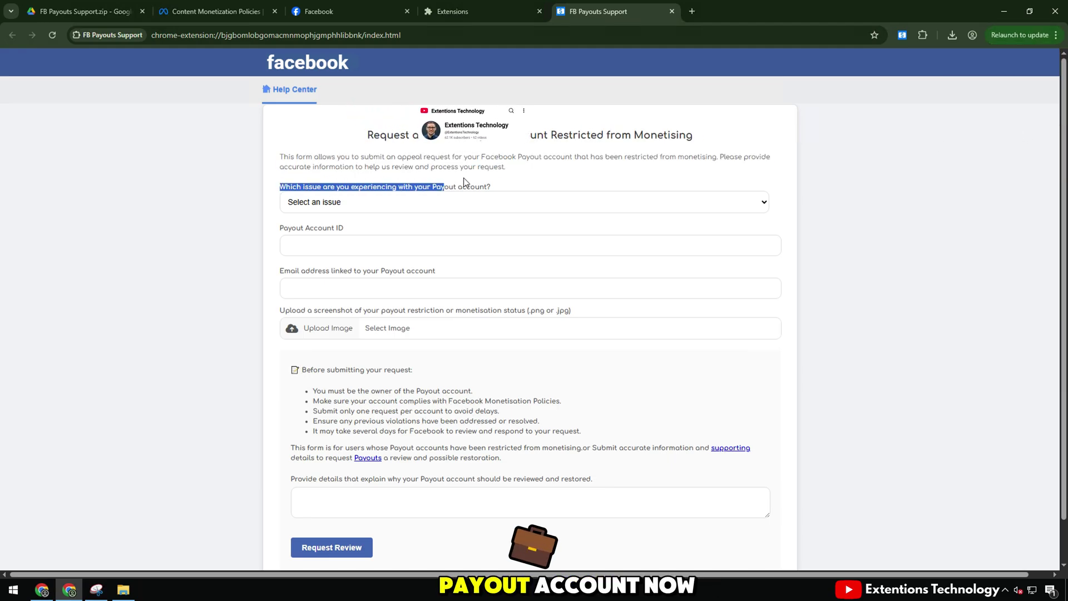
Step: Set the appeal issue to 'My Payout account was restricted from monetising'
click(426, 204)
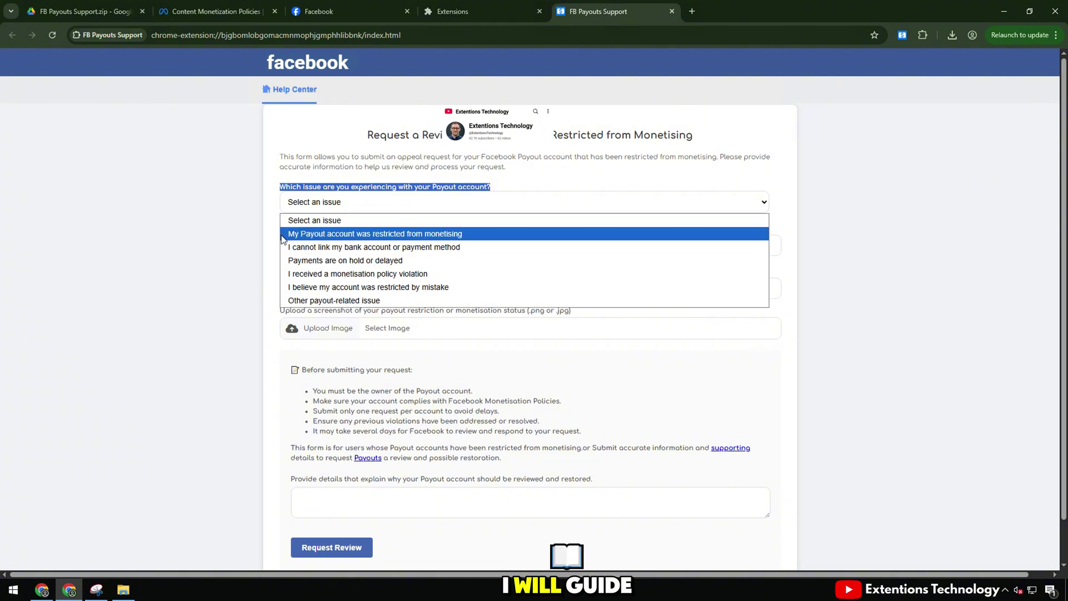
click(299, 236)
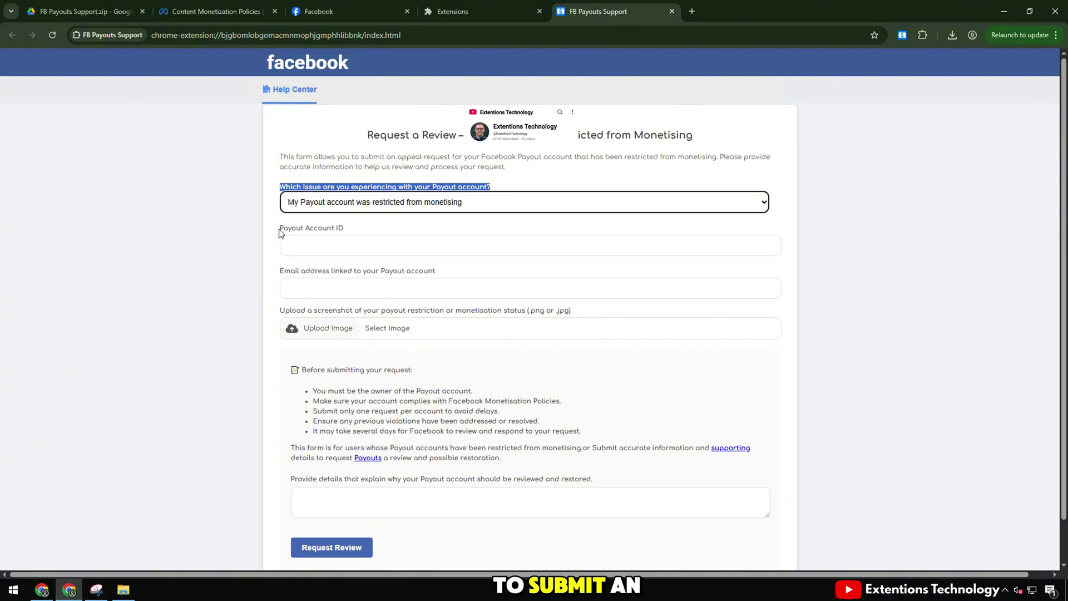
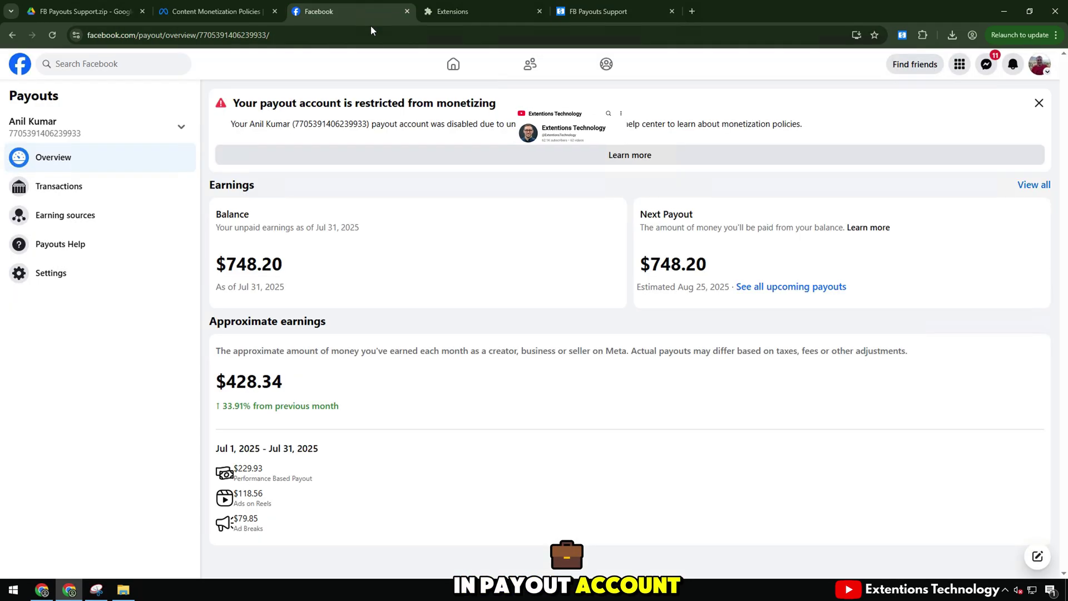
Step: Reload the Payouts overview and copy the payout account ID from the restriction alert
click(52, 36)
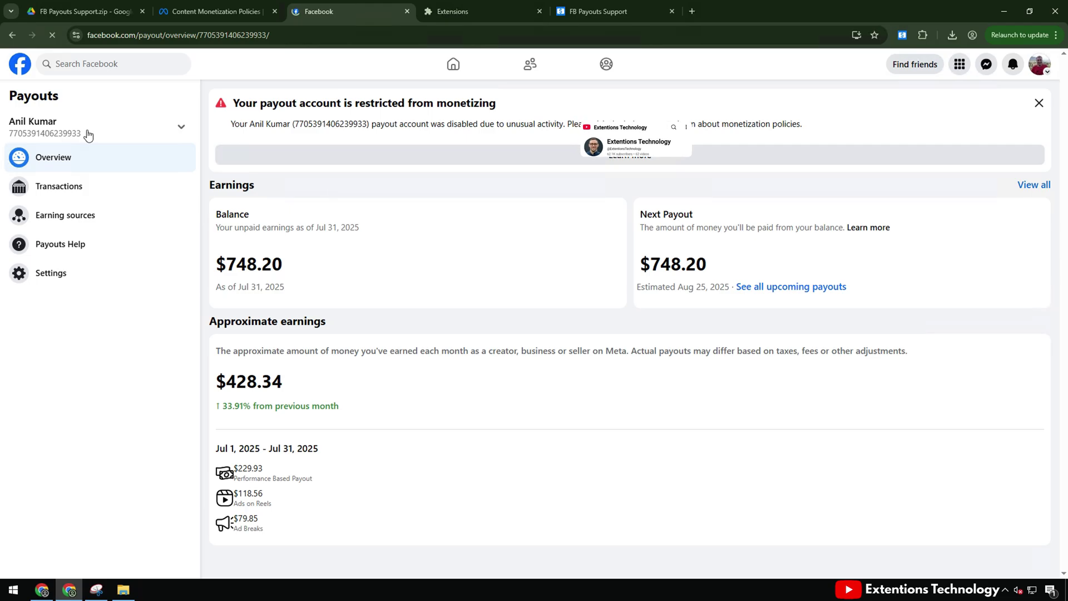
click(88, 134)
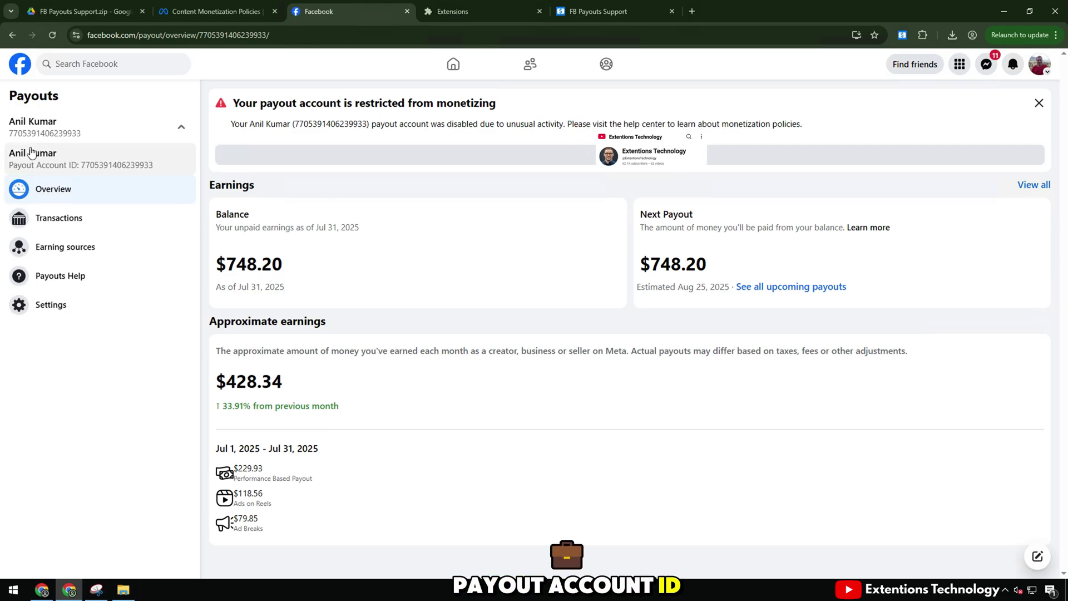
click(83, 157)
drag(222, 129, 663, 125)
double_click(320, 125)
right_click(320, 130)
click(331, 140)
Step: Paste the ID into the support form's Payout Account ID field, then go to payout settings
click(599, 11)
click(322, 250)
key(ctrl+v)
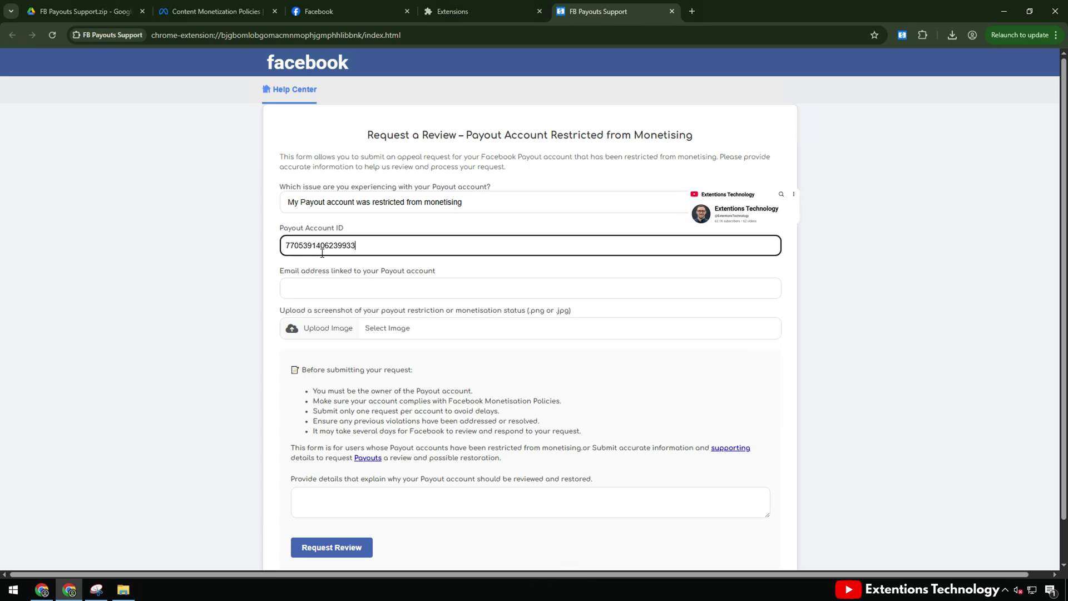
drag(283, 277, 460, 269)
click(346, 5)
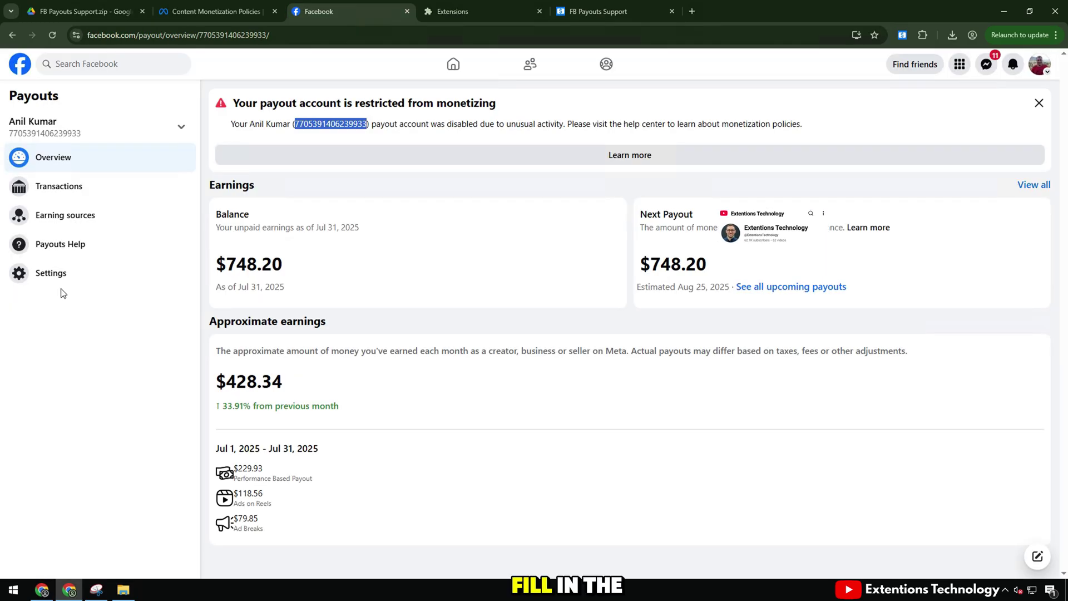
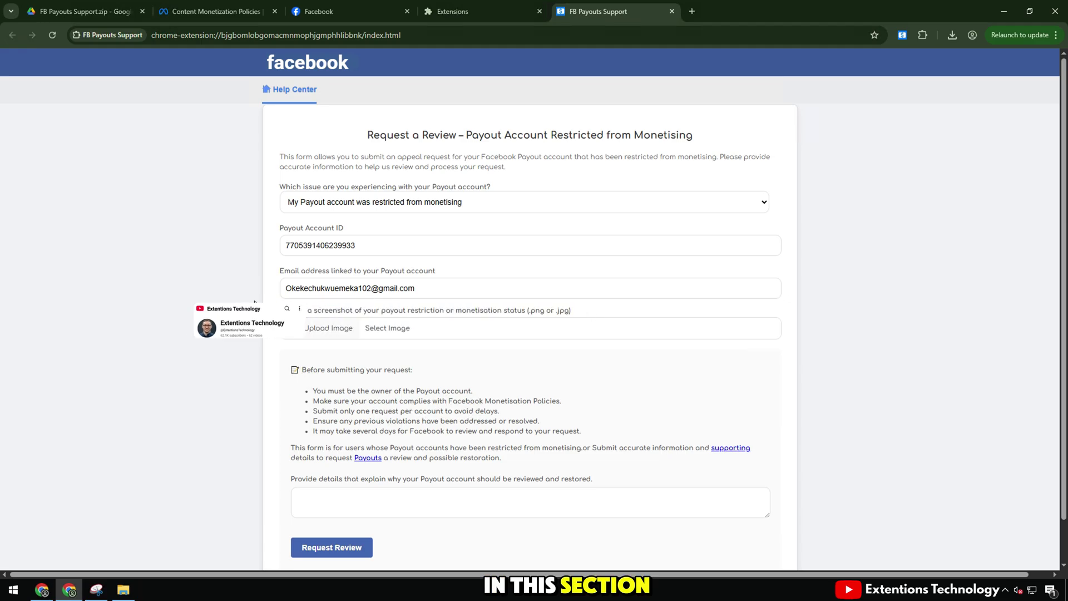
Step: Show the Facebook Payouts overview with the restricted-from-monetizing warning, then launch Snipping Tool
click(350, 11)
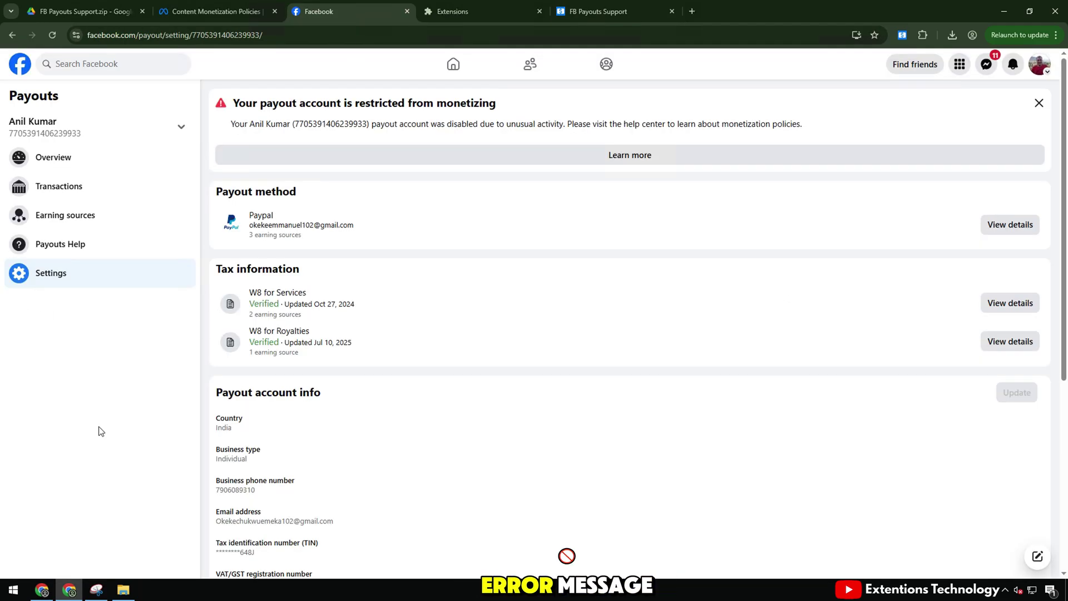
click(78, 163)
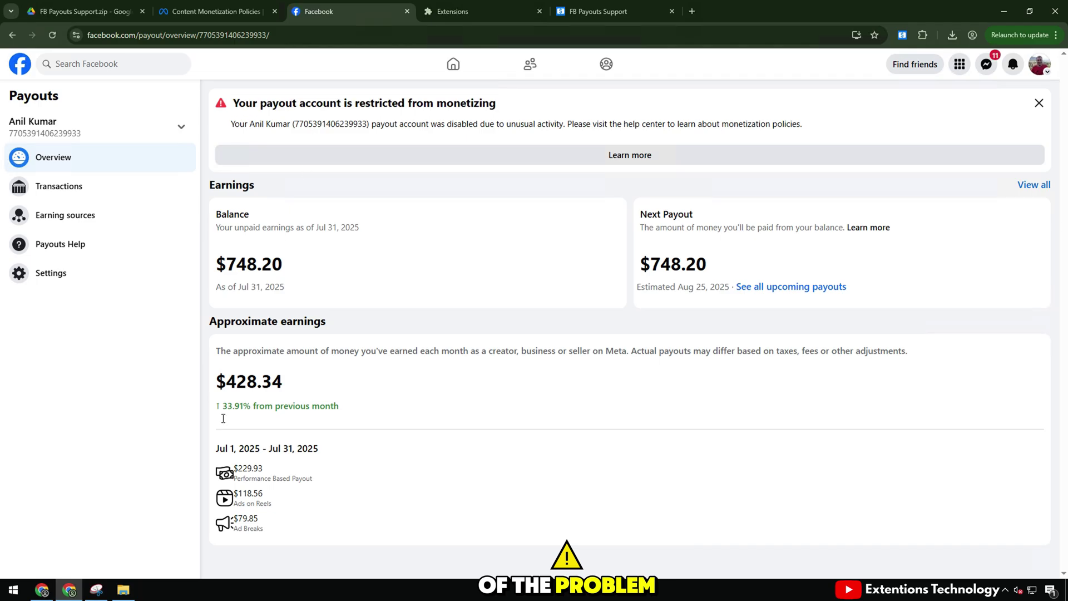
click(97, 590)
Step: Snip the full-screen payouts page and save it to Downloads as PNG 'My payout'
click(472, 135)
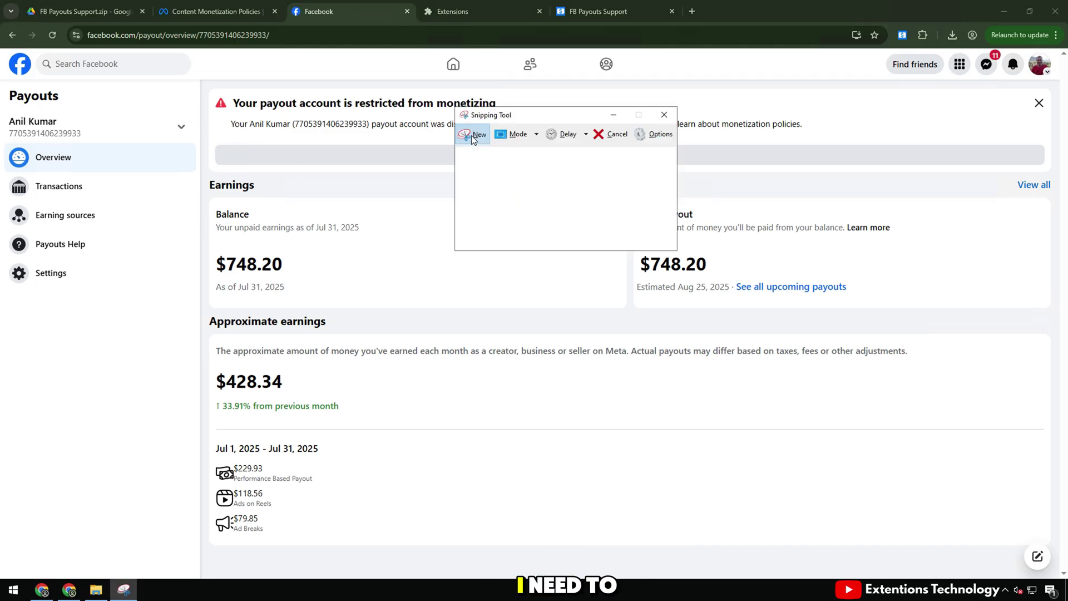
drag(1, 50, 1067, 558)
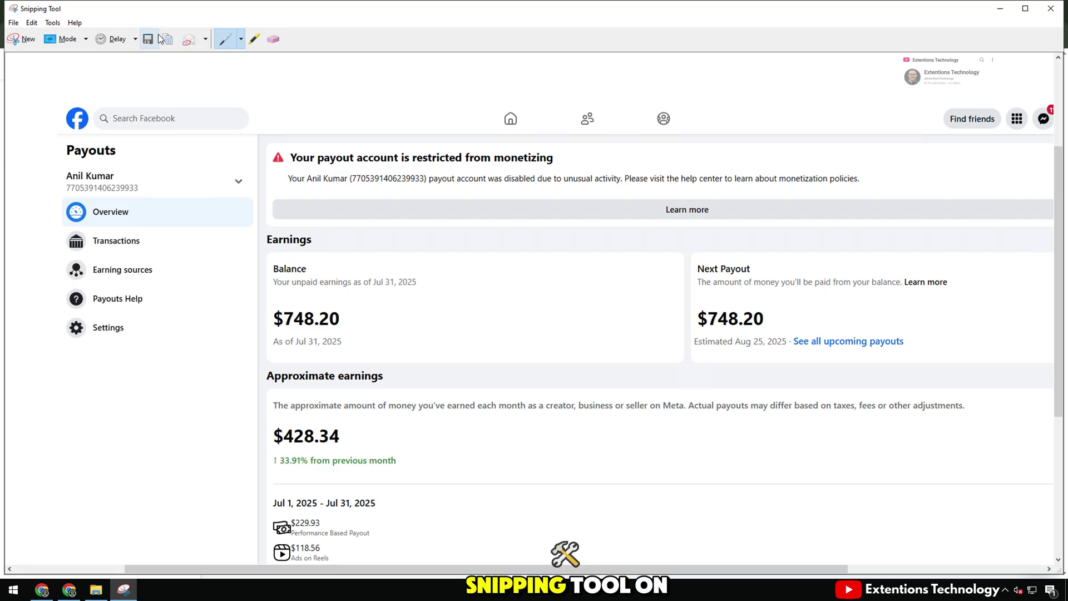
click(155, 39)
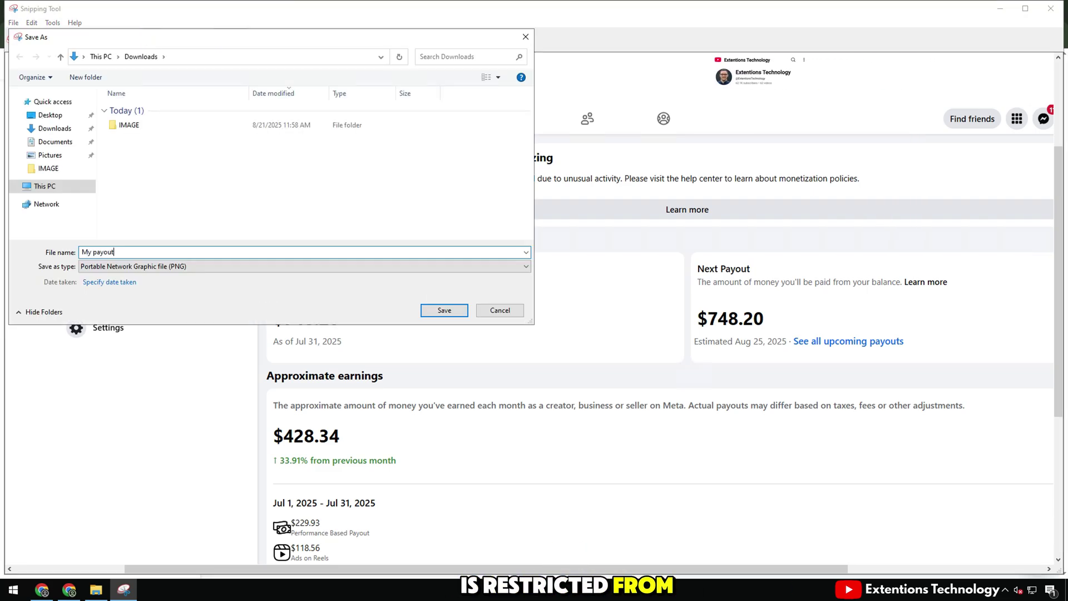
click(435, 309)
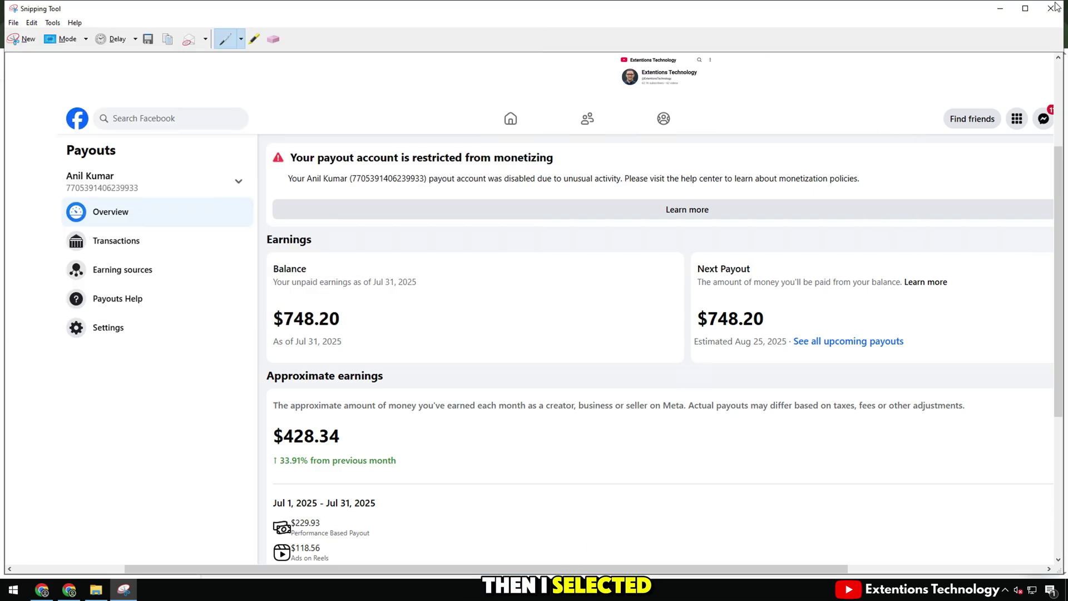
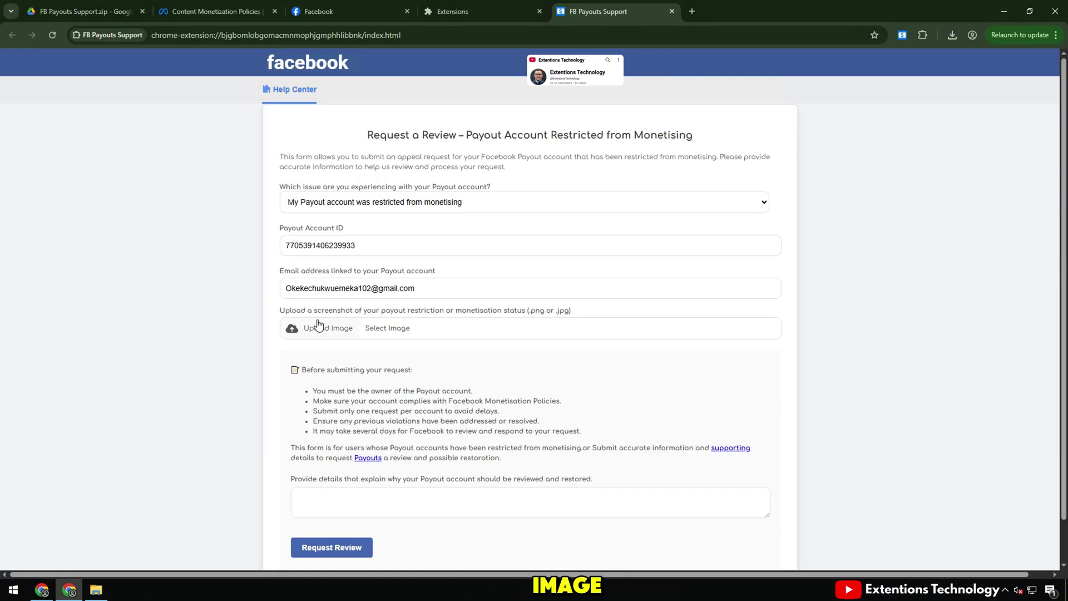
Step: Attach 'My payout.PNG' from Downloads as the payout restriction screenshot
drag(314, 325, 375, 328)
click(375, 327)
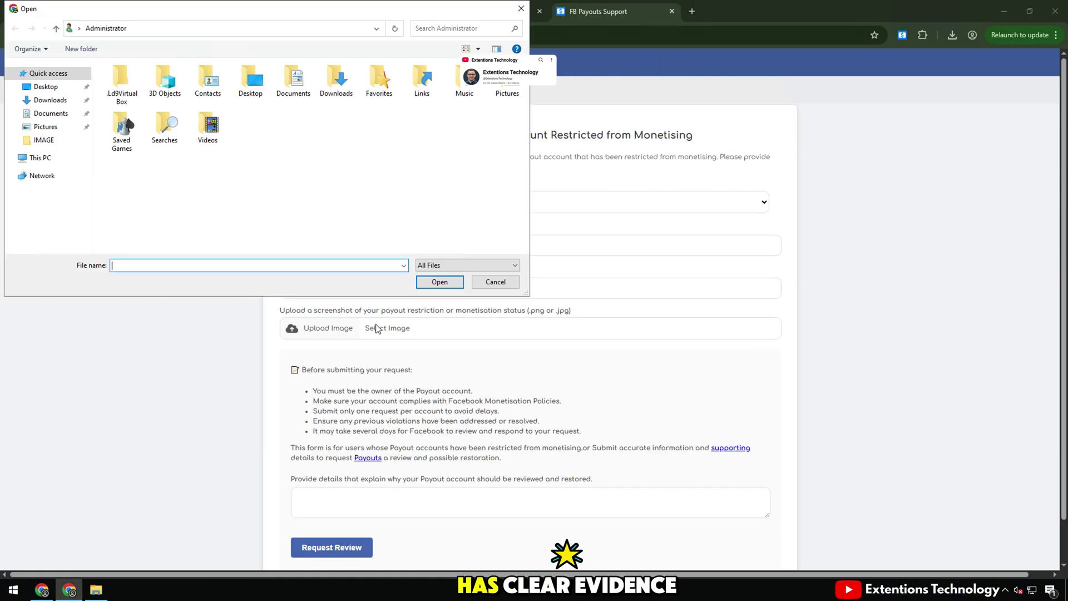
click(50, 100)
click(130, 97)
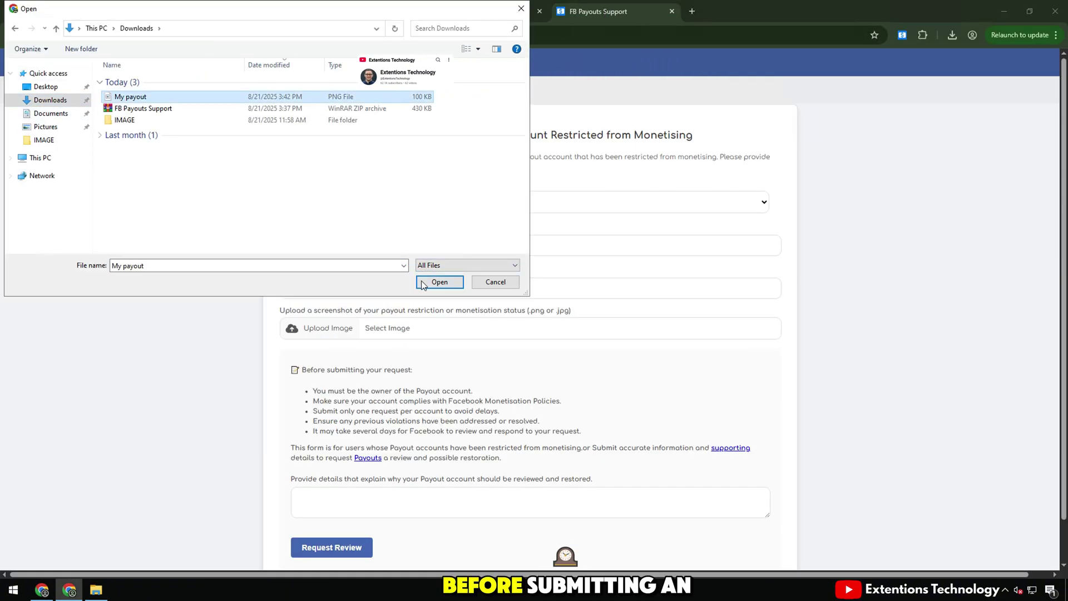
click(439, 282)
Step: Read through the pre-submission checklist and the paragraph about restricted accounts
drag(304, 369, 422, 372)
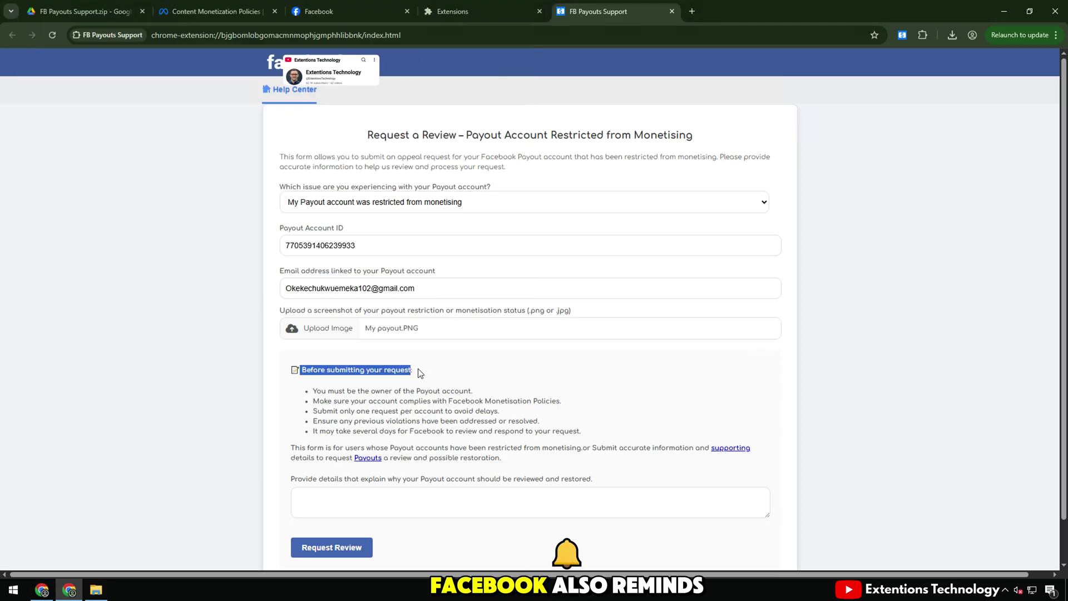
drag(305, 390, 474, 392)
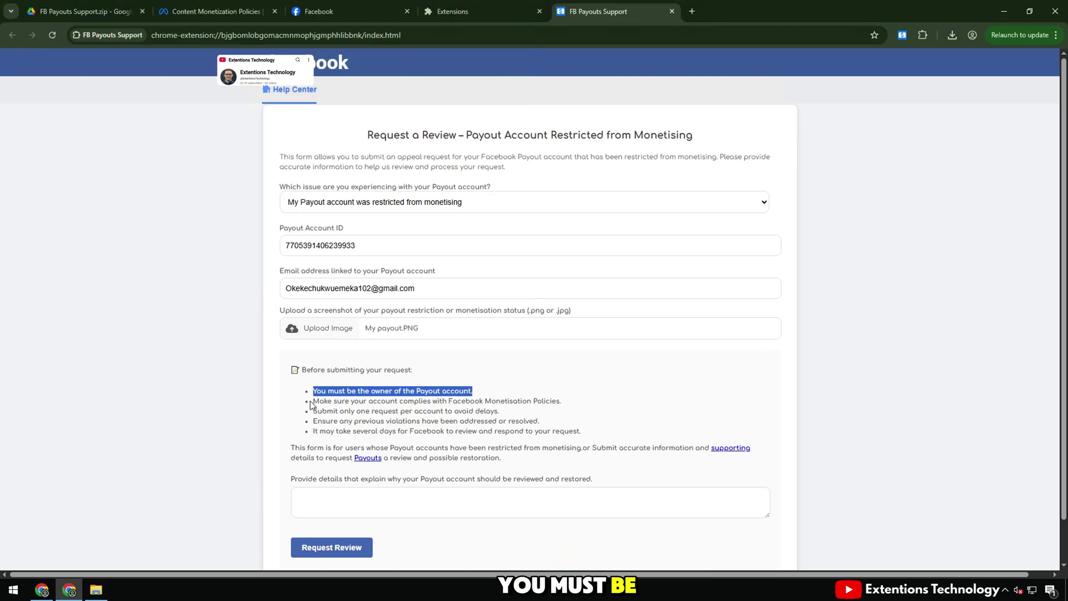
drag(311, 402, 569, 399)
drag(313, 411, 582, 432)
click(398, 412)
drag(286, 453, 502, 459)
click(467, 435)
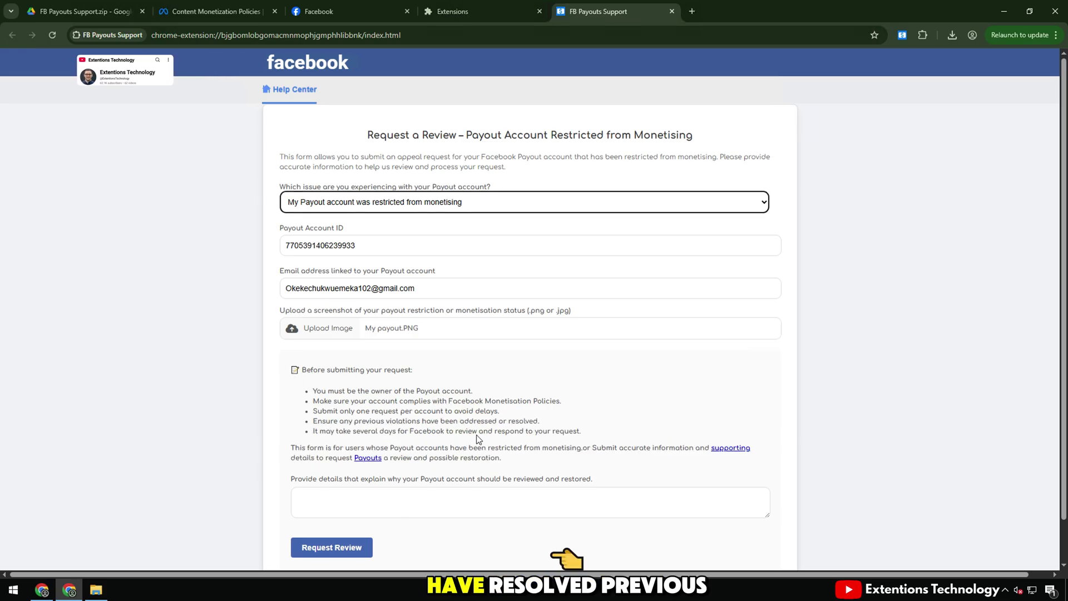
scroll(377, 431, down, 1)
drag(291, 433, 583, 437)
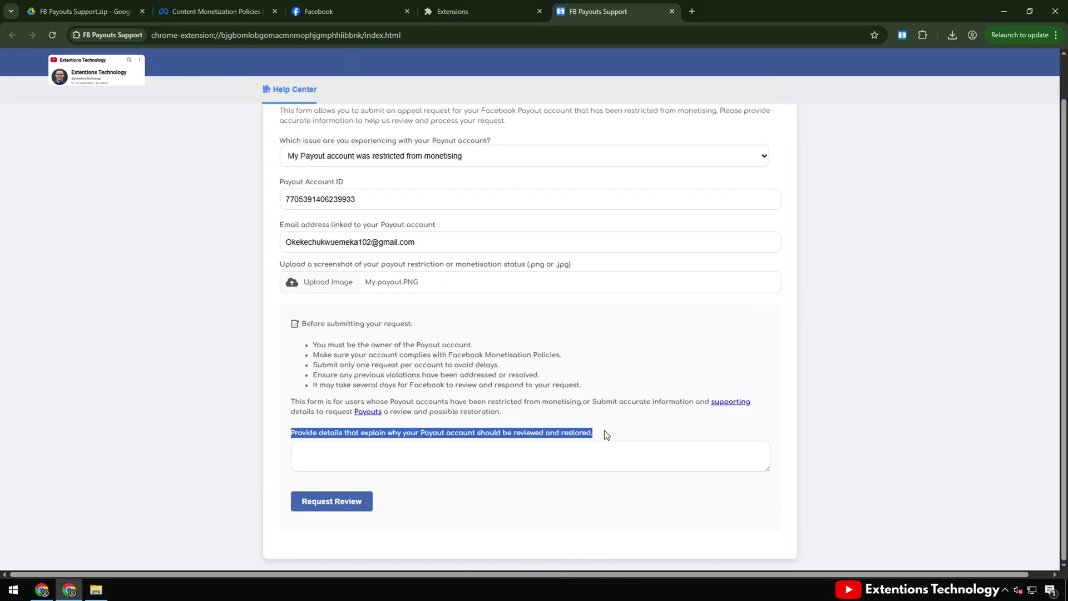
Step: Drag the details box's resize corner down to make the empty explanation area taller
click(696, 457)
drag(771, 474, 768, 569)
scroll(391, 351, down, 2)
Step: Open the 'Additional information' letter file in Notepad
triple_click(329, 334)
click(333, 362)
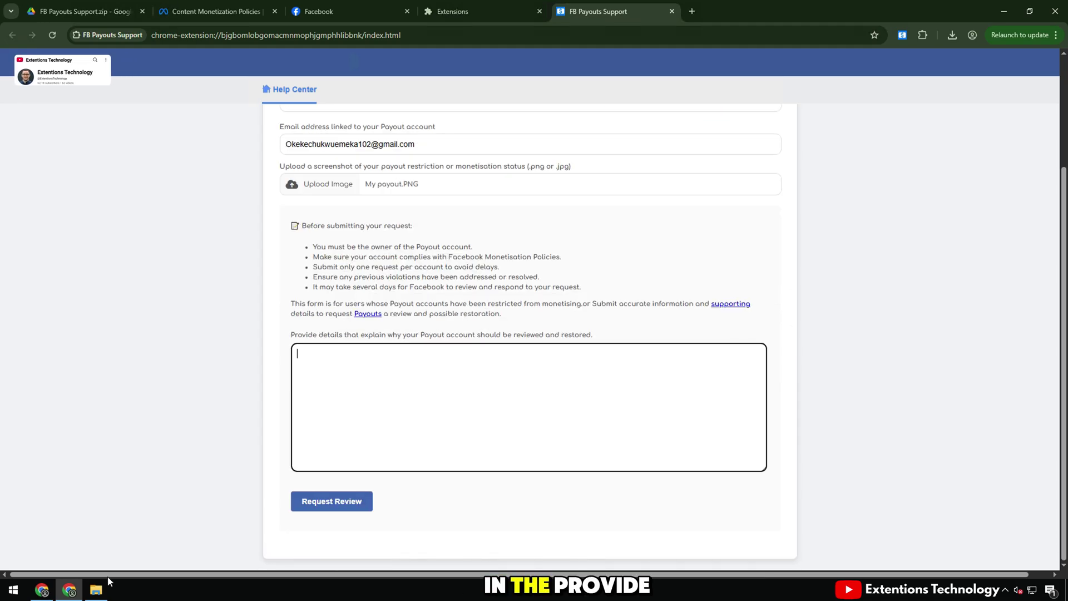
key(alt+Tab)
click(702, 209)
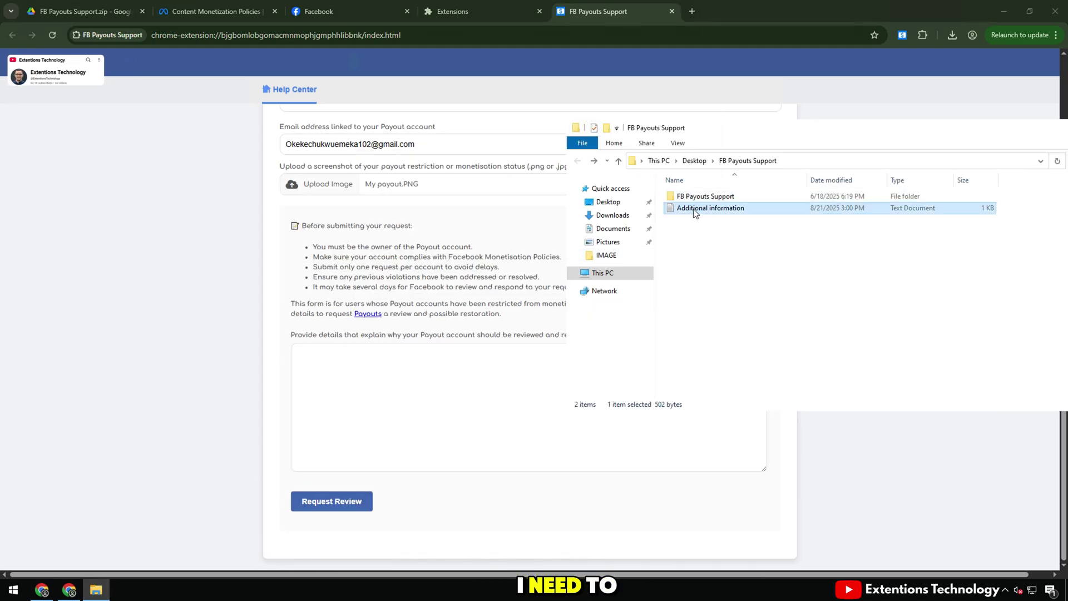
double_click(695, 209)
Step: Copy the whole letter, close Notepad, and paste it into the form's details box
key(ctrl+a)
key(ctrl+c)
right_click(155, 82)
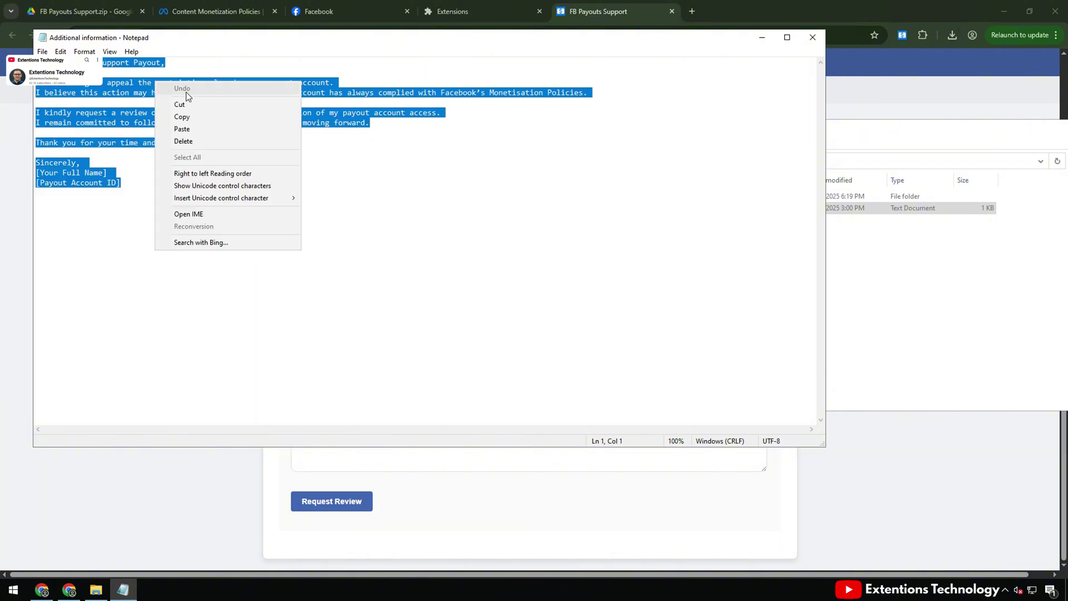
click(182, 116)
click(812, 38)
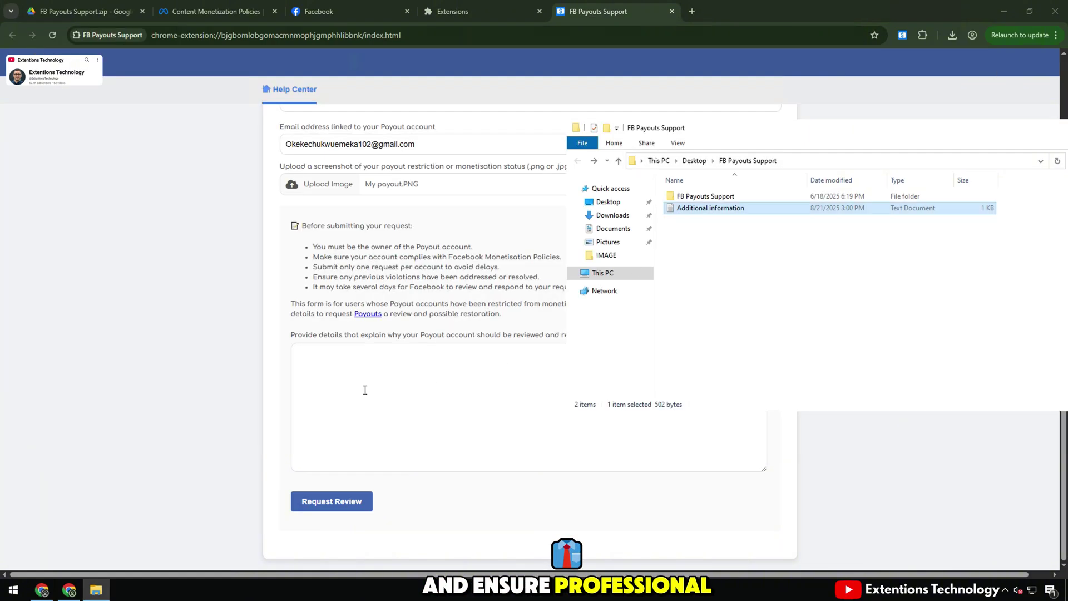
click(365, 389)
key(ctrl+v)
Step: Stretch the details box to fit the letter, then review its opening, compliance and review-request sentences
drag(767, 472, 767, 503)
scroll(358, 417, up, 1)
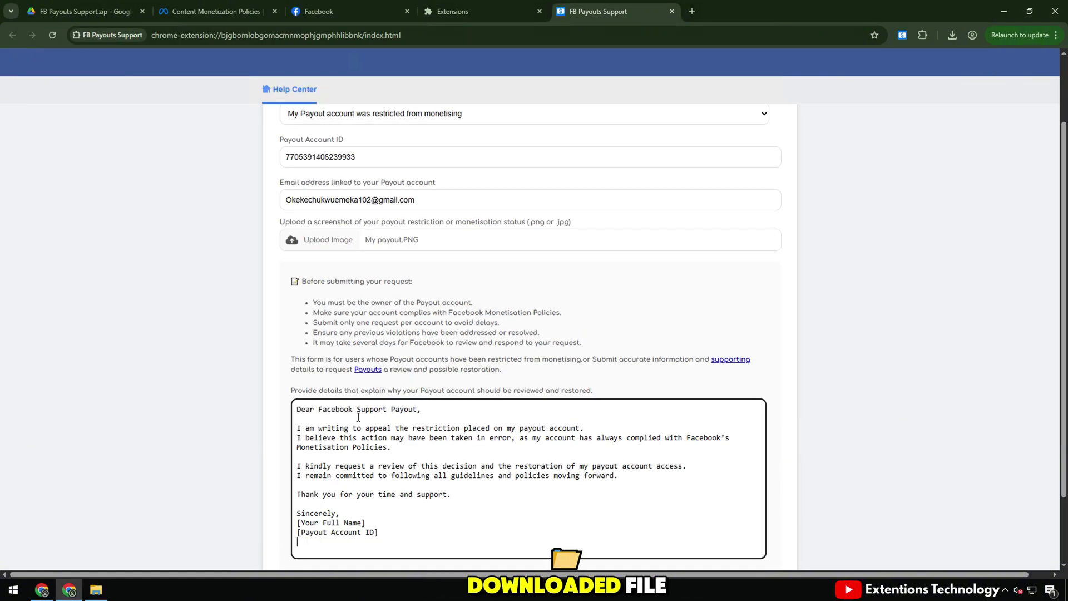
triple_click(324, 436)
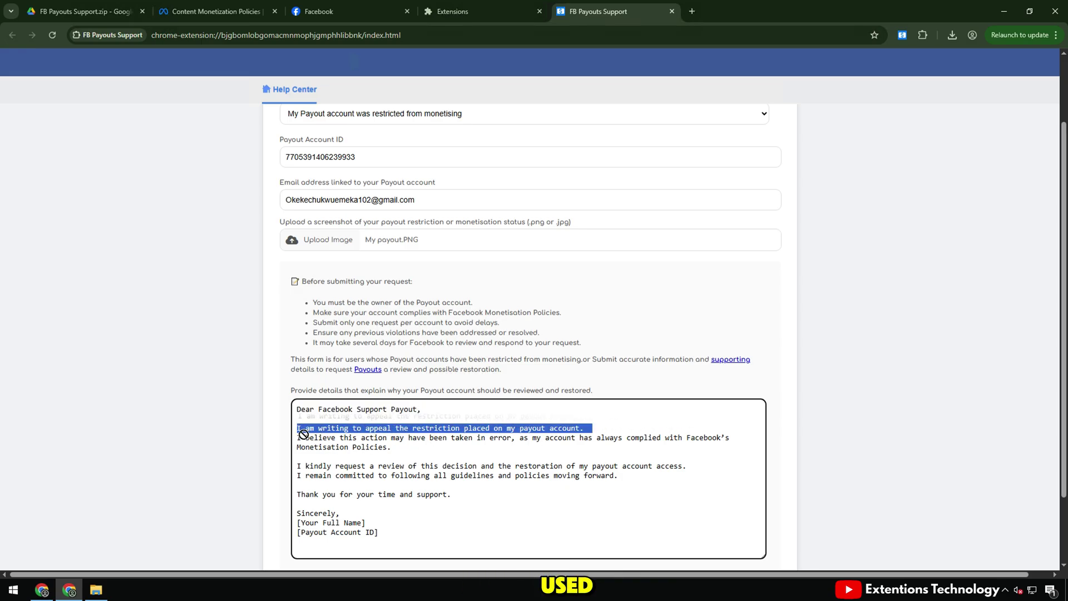
click(305, 436)
drag(398, 445, 508, 454)
click(305, 467)
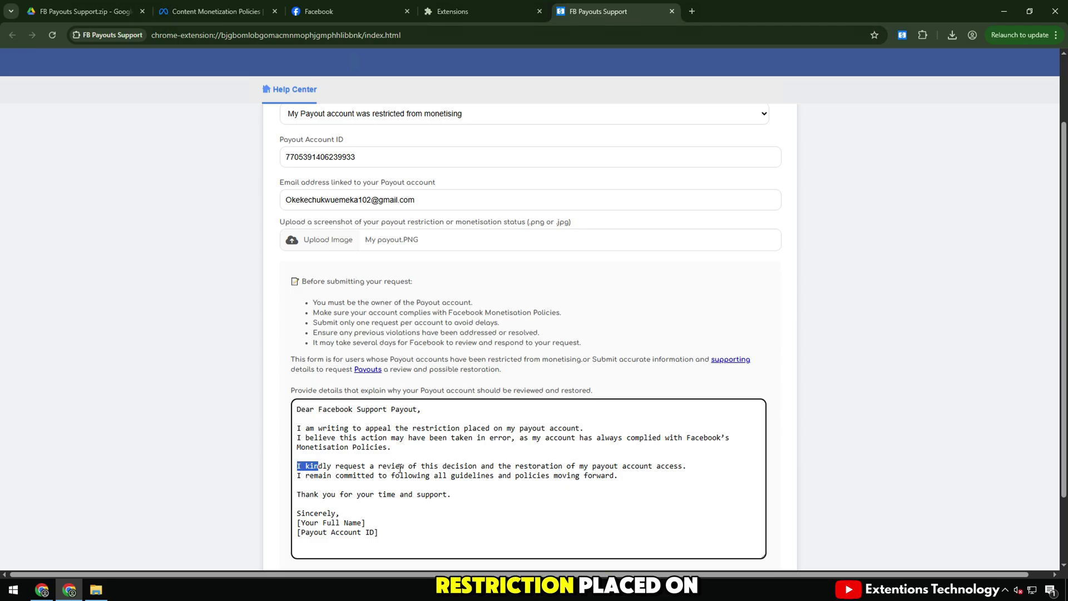
drag(431, 468, 688, 474)
click(386, 487)
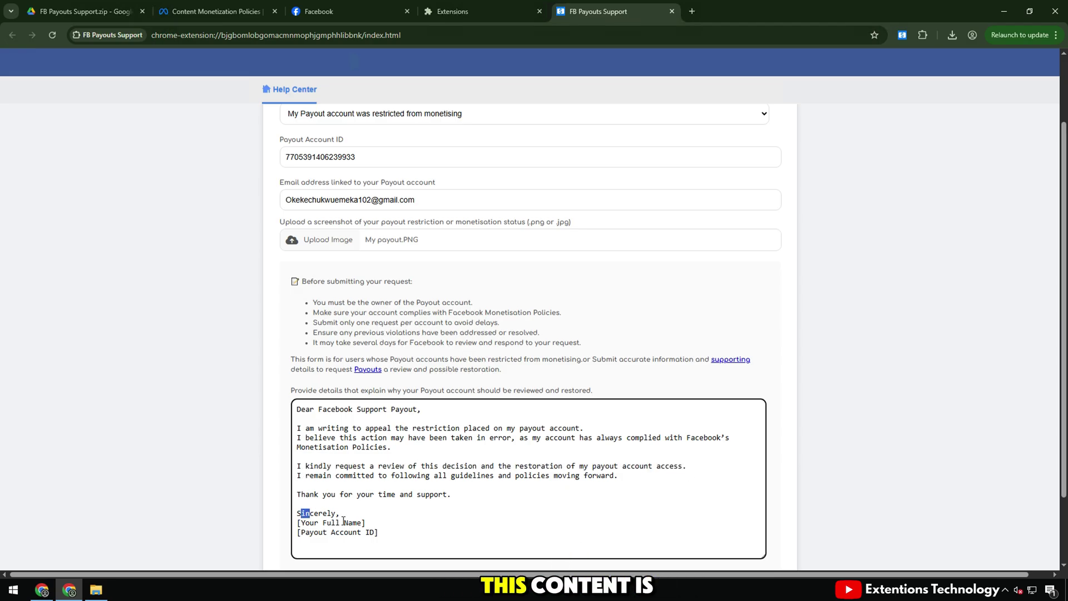
Step: Replace the full-name placeholder with the account holder's name and fill in the payout account ID
click(339, 12)
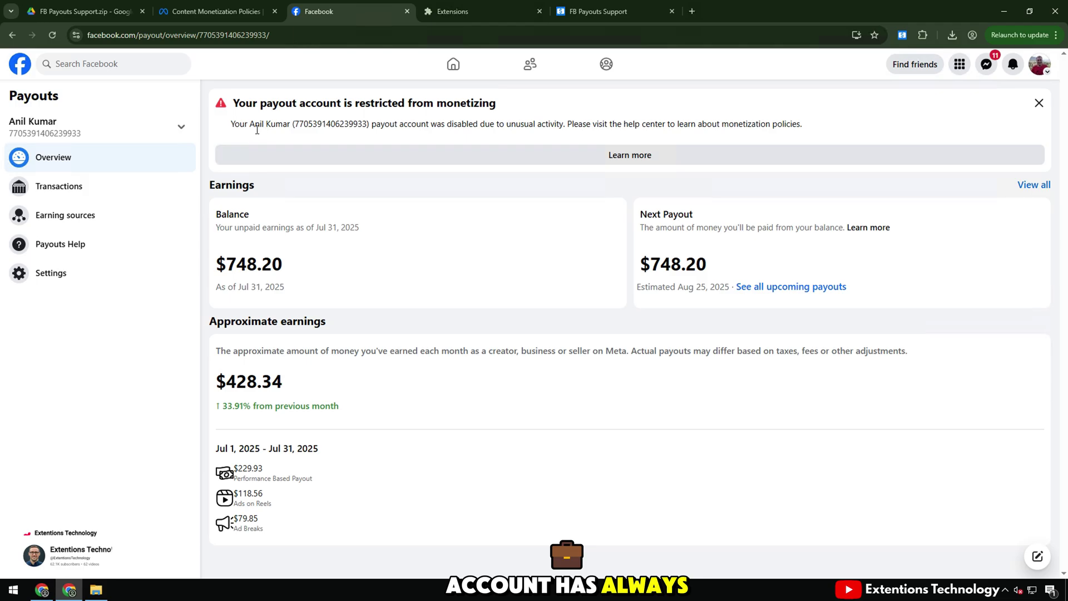
click(590, 11)
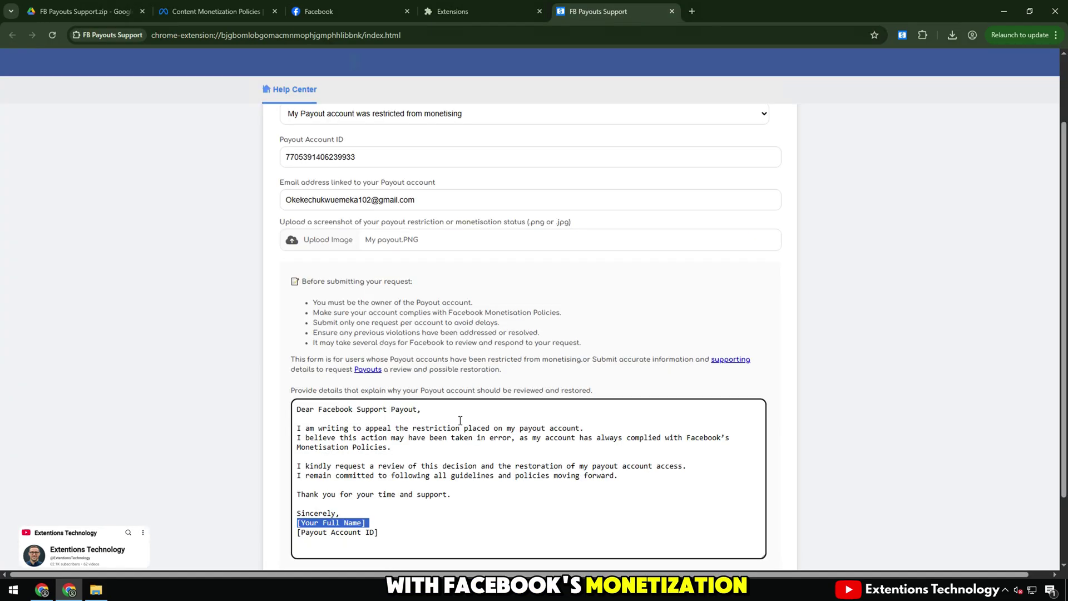
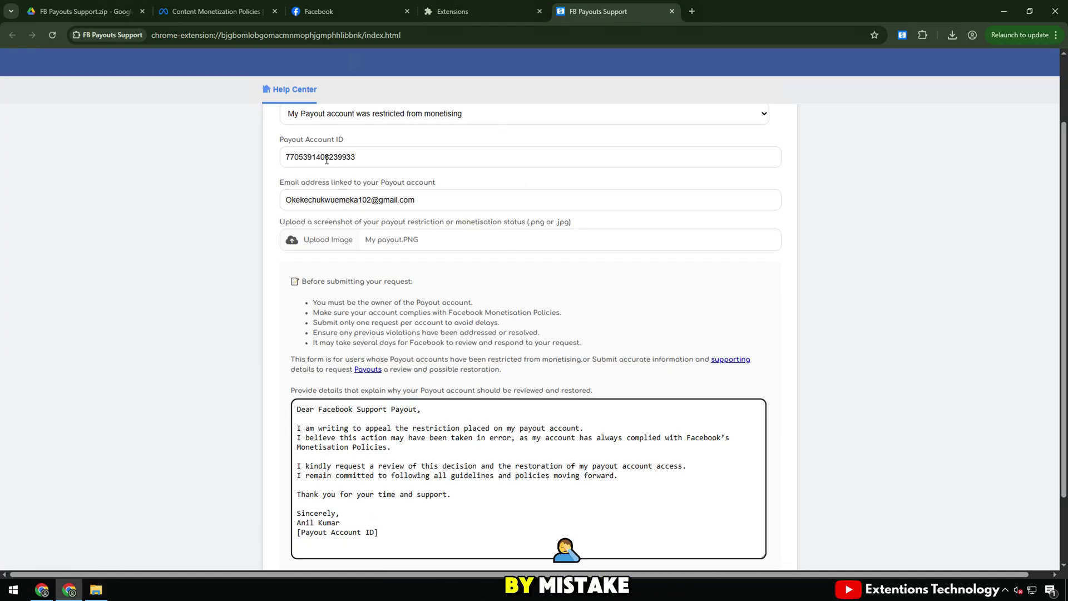
double_click(326, 158)
key(ctrl+c)
drag(385, 539, 326, 539)
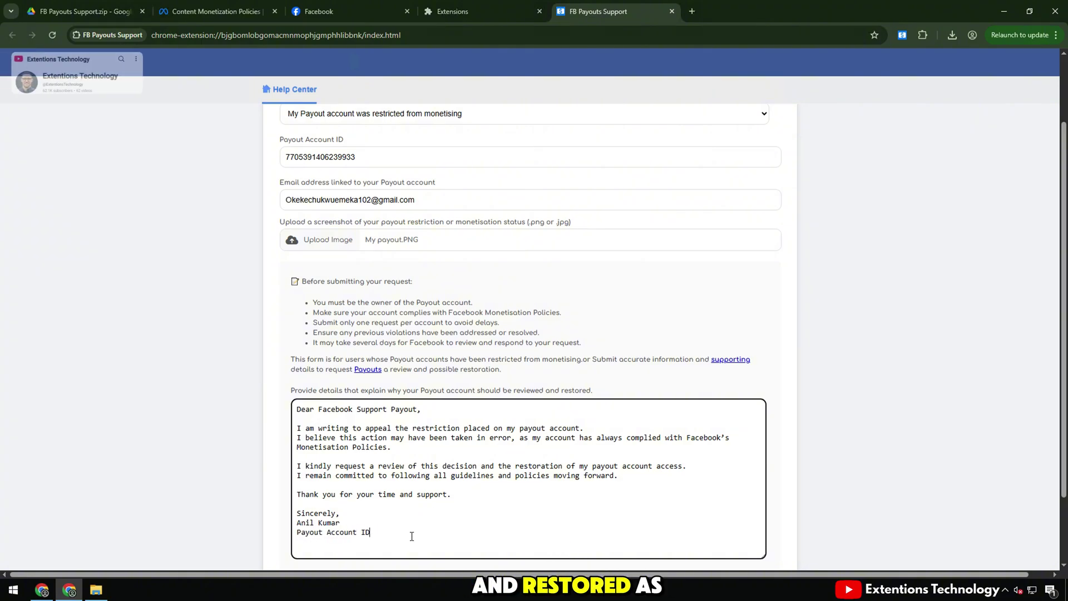
text(:)
key(ctrl+v)
Step: Check the completed letter and submit the review request
scroll(442, 465, down, 2)
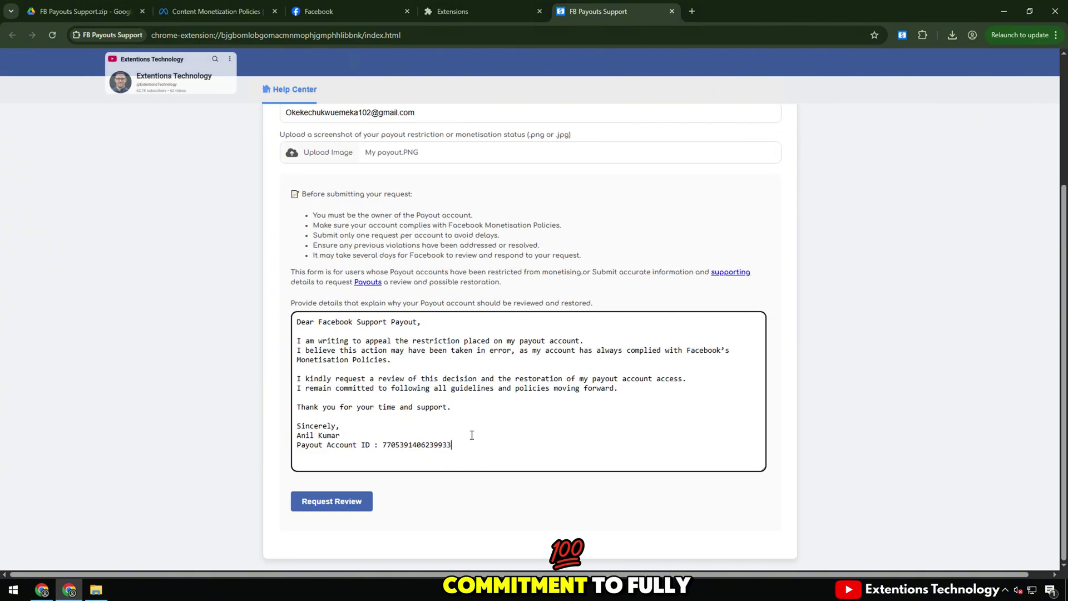
drag(452, 445, 306, 344)
click(304, 332)
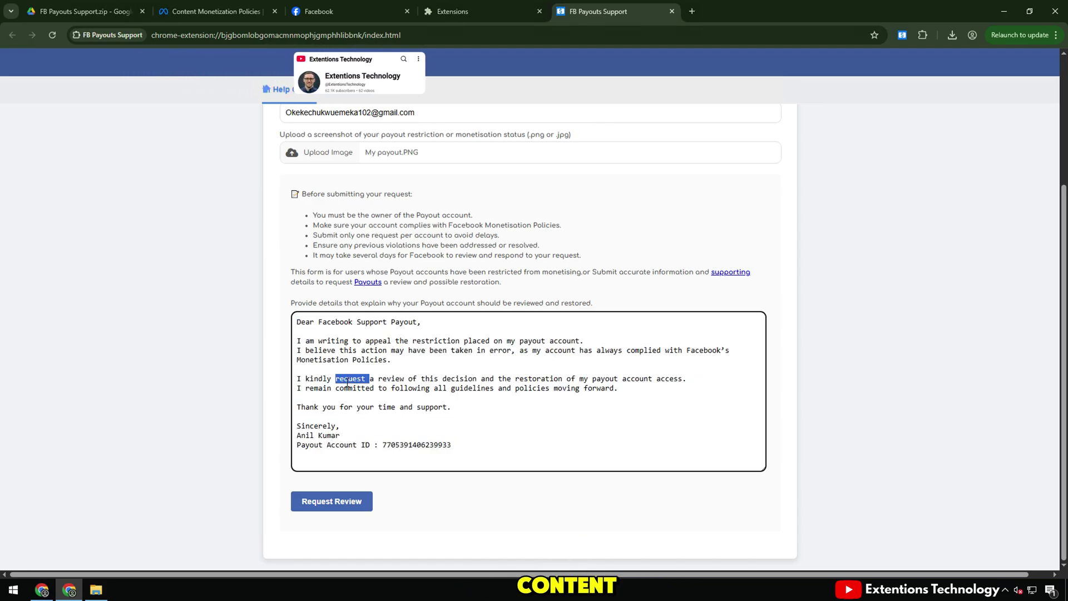
click(331, 501)
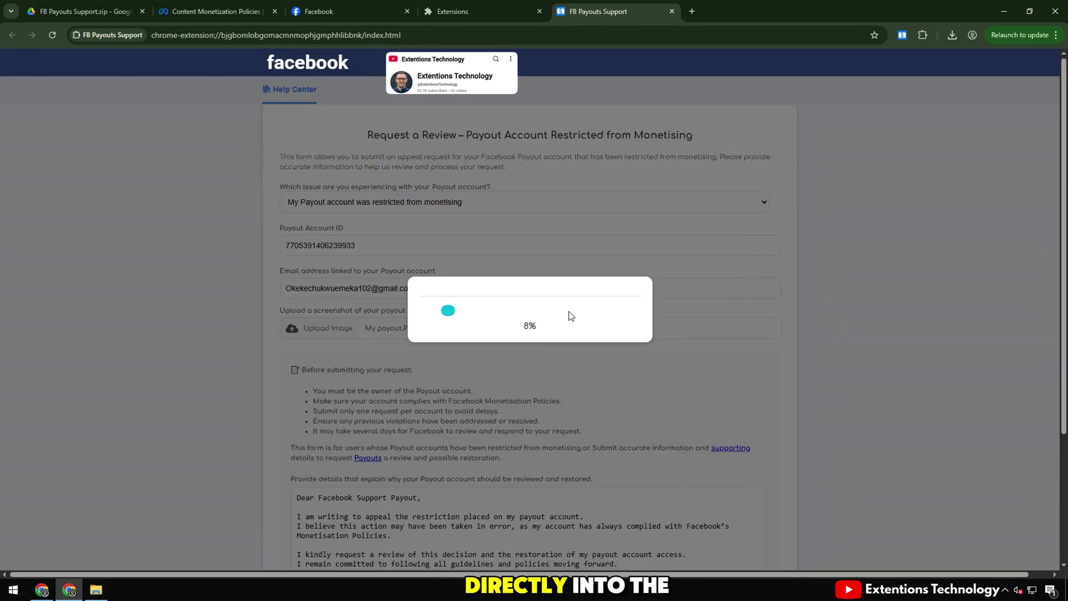
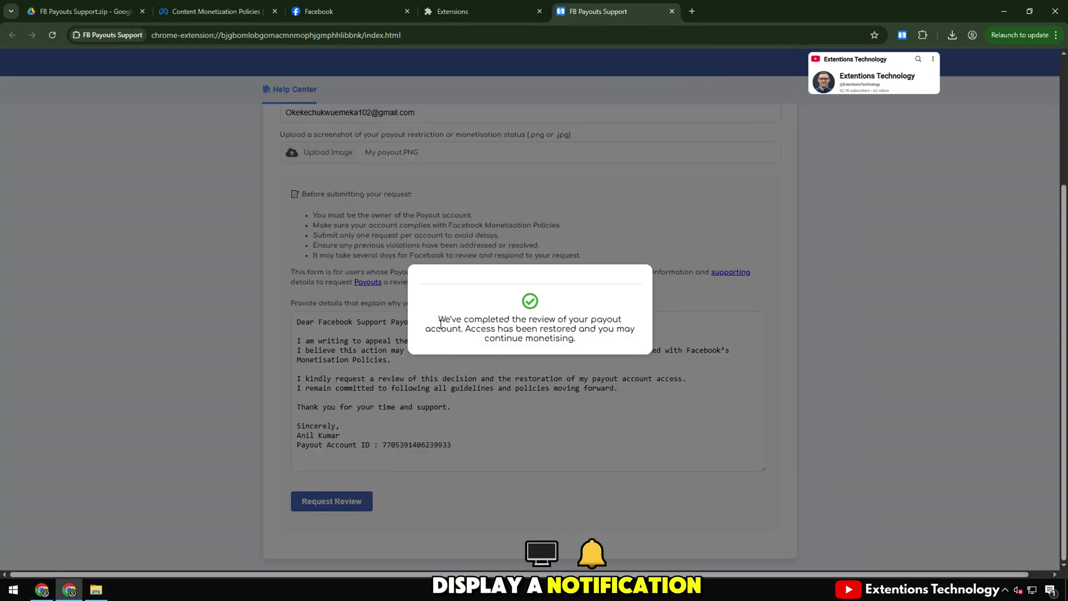
Step: Highlight the confirmation that payout access was restored, then return to the Facebook Payouts overview
drag(435, 319, 533, 327)
drag(598, 324, 577, 340)
drag(466, 328, 588, 344)
click(573, 330)
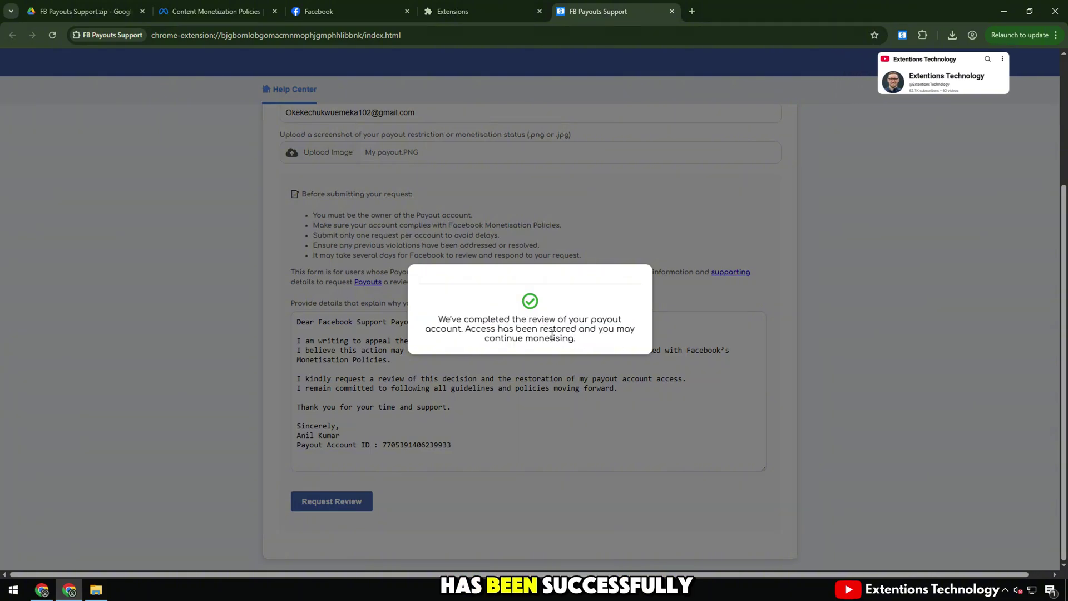
click(359, 7)
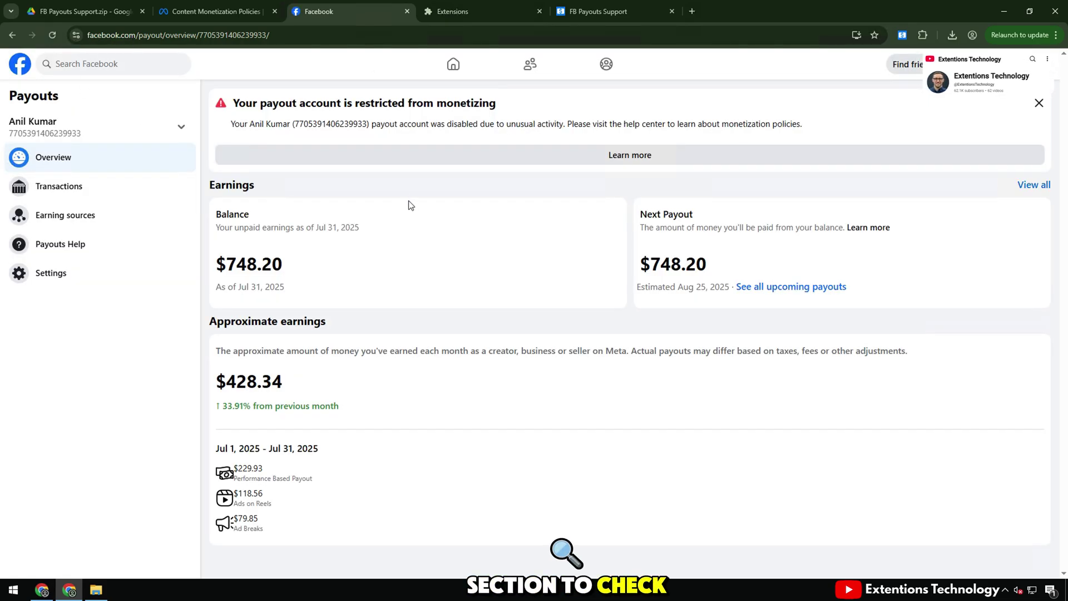
Step: Reload Payouts to clear the monetizing restriction and check the payout-account-restored notification
click(52, 37)
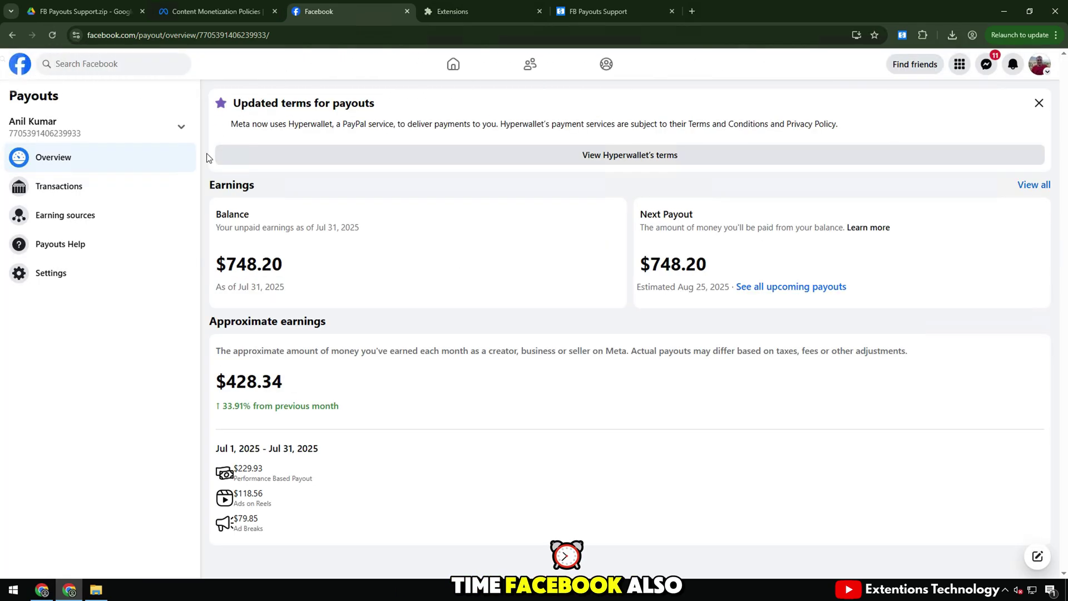
click(54, 35)
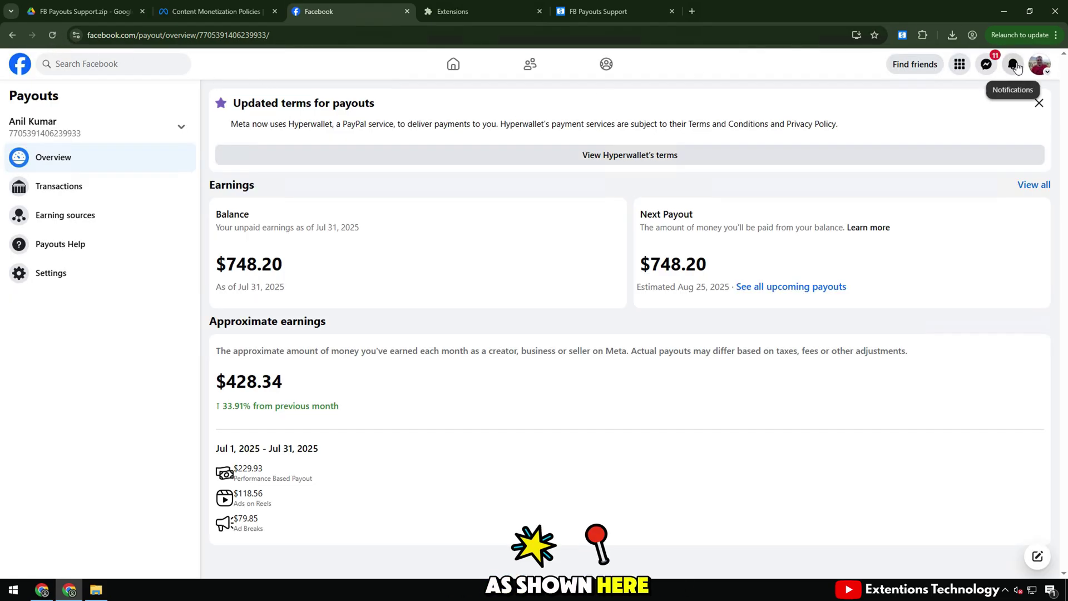
click(1018, 67)
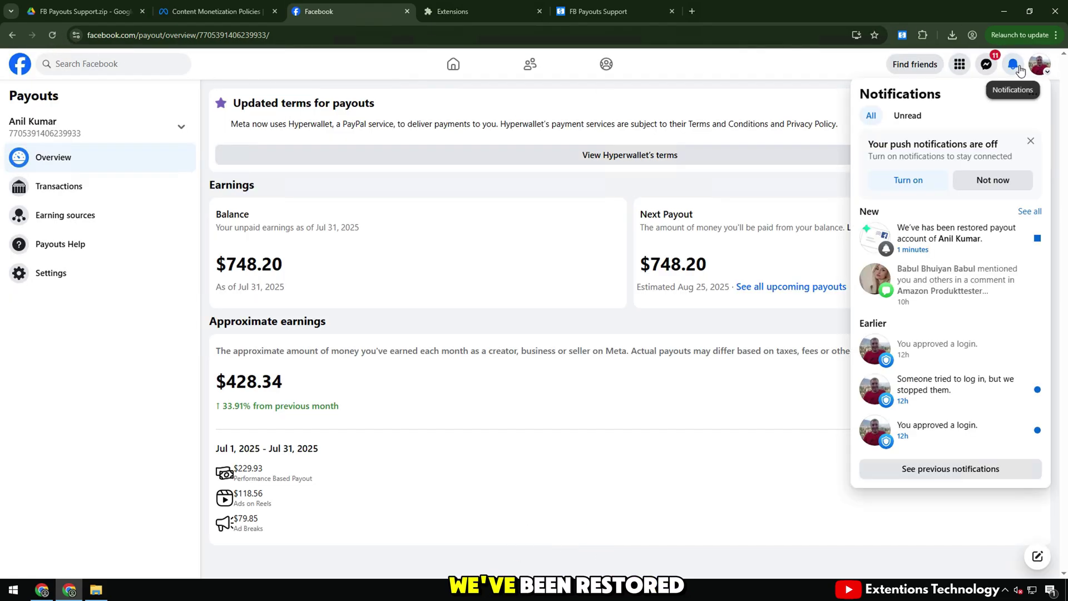